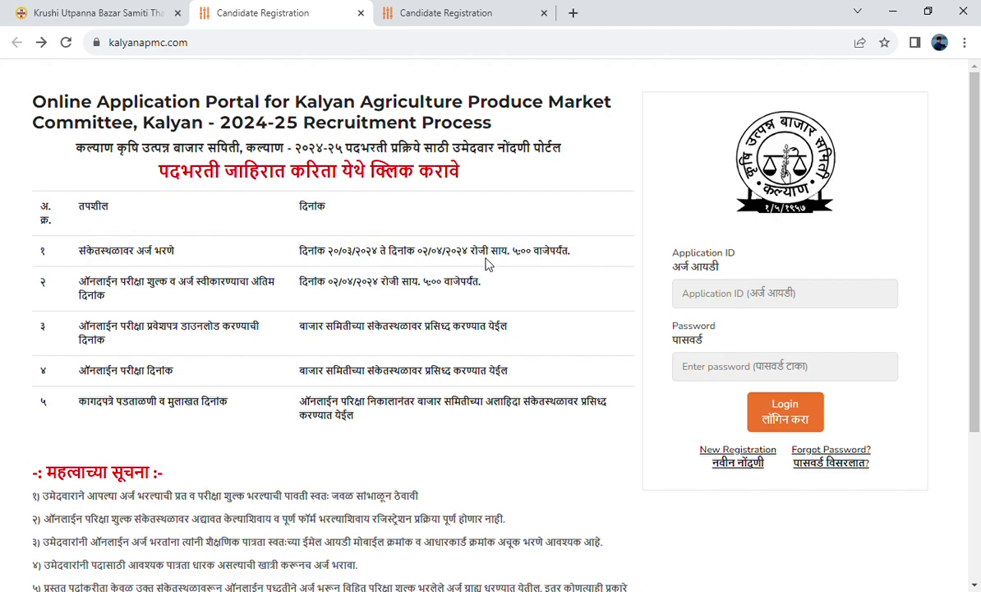
- Review the recruitment schedule and important notes on the portal's home page and open the new registration form
scroll(508, 259, down, 1)
scroll(60, 467, down, 2)
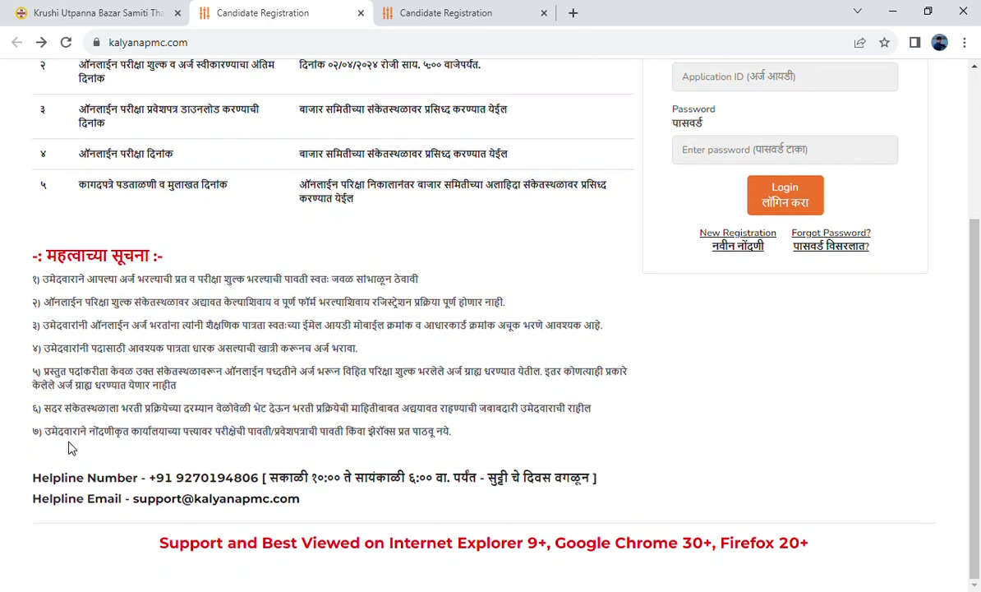
scroll(301, 448, up, 2)
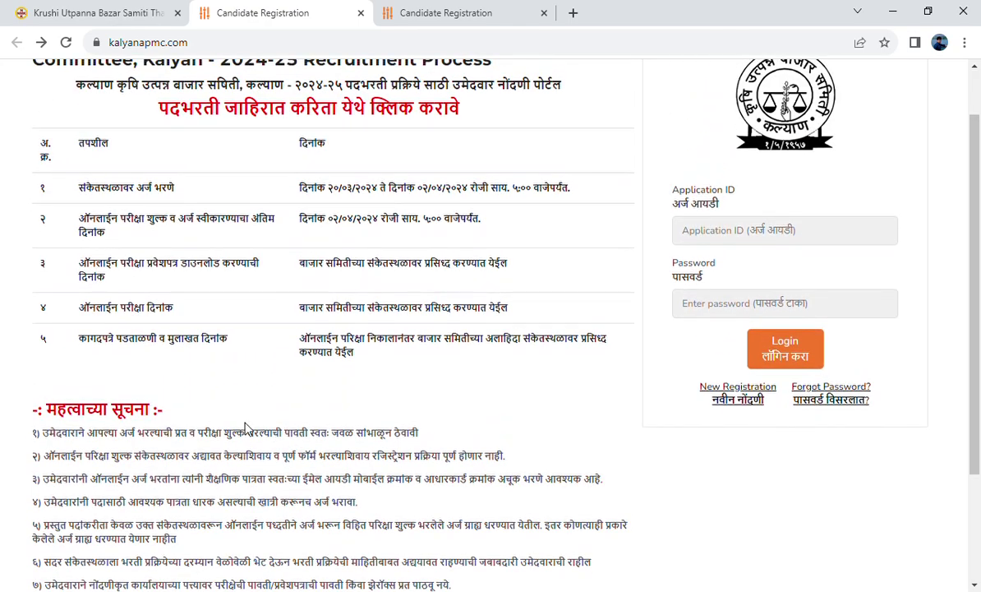
scroll(639, 483, up, 1)
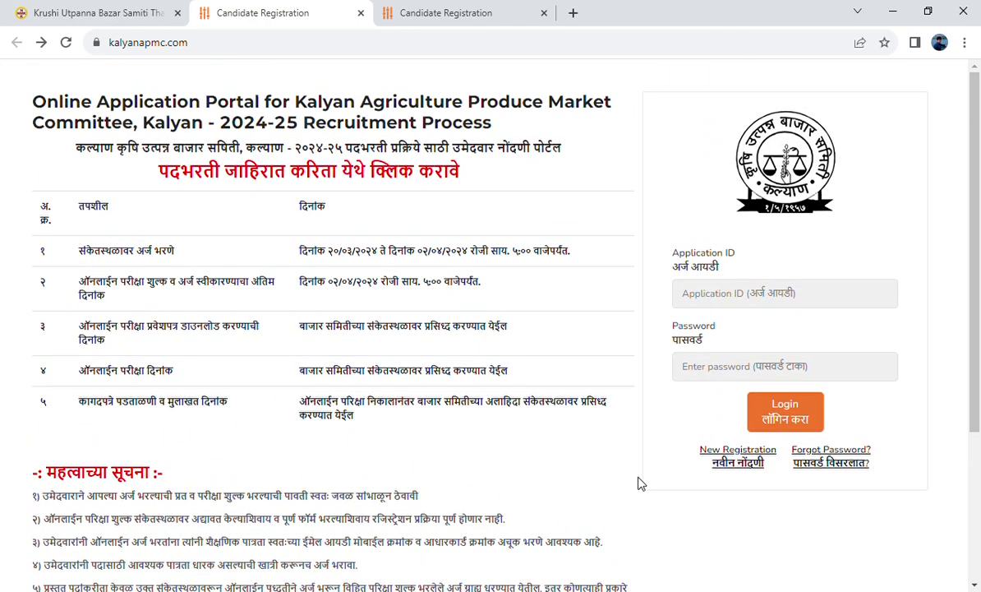
click(216, 51)
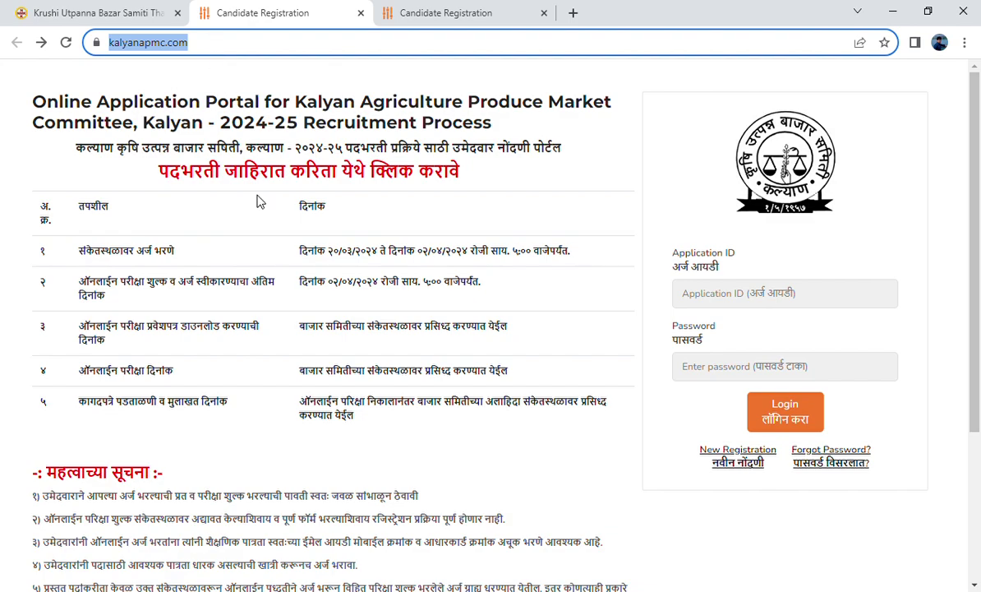
scroll(313, 240, down, 1)
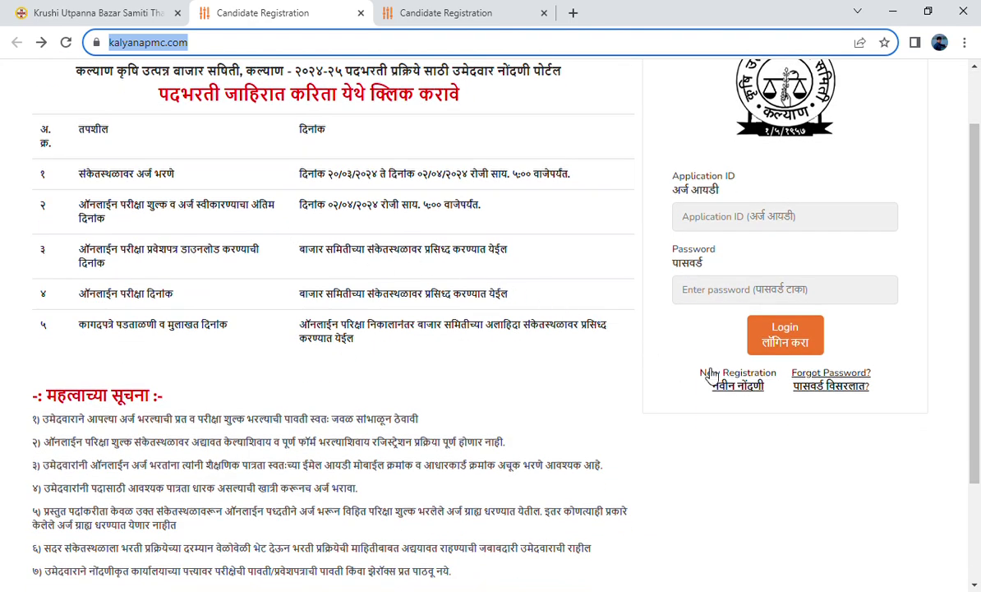
click(737, 385)
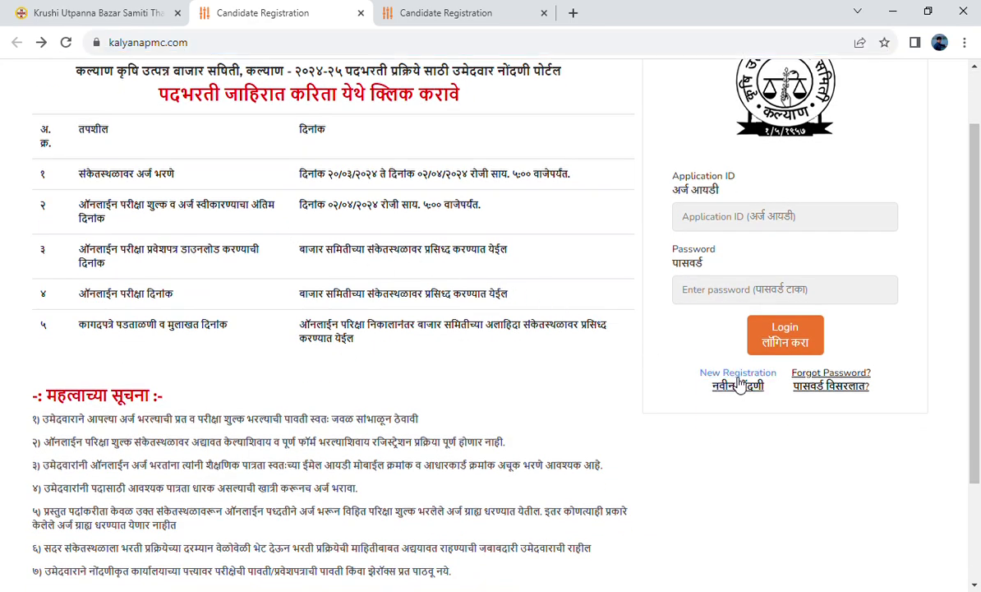
scroll(304, 234, up, 2)
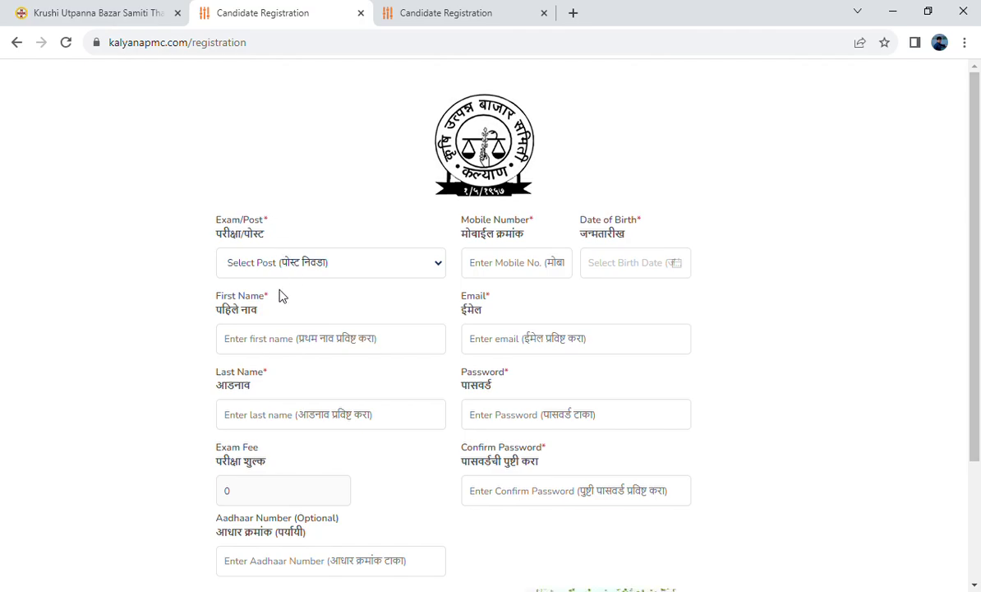
- Select व. लिपिक (Senior Clerk) as the exam post and go to the mobile number field
click(317, 268)
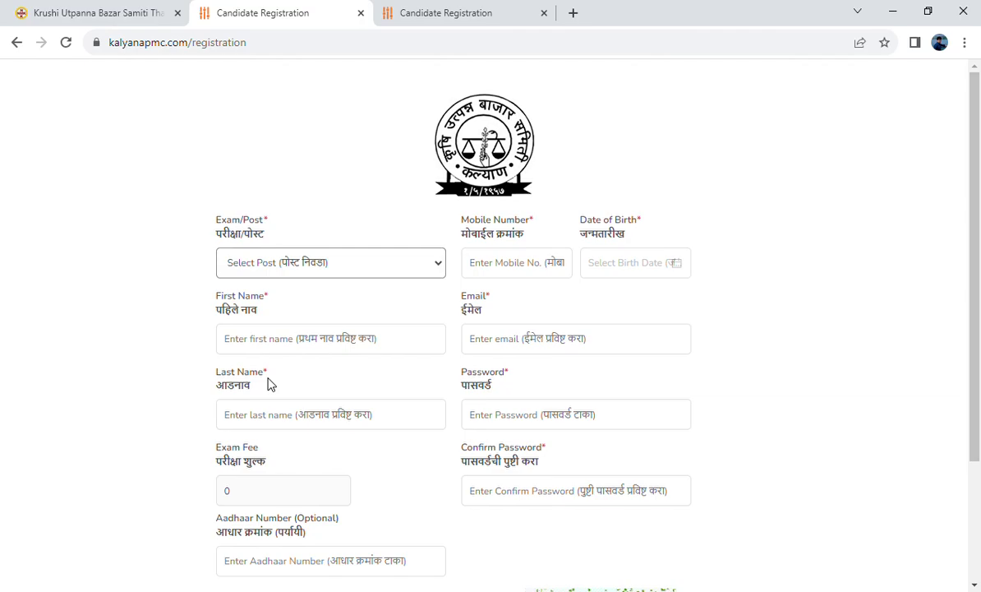
key(Down)
click(511, 274)
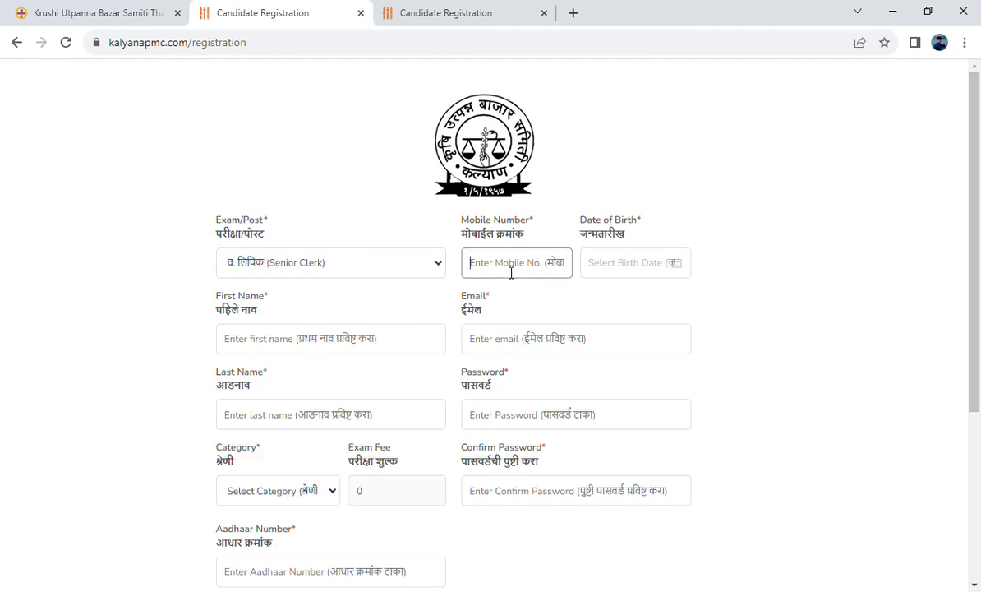
- Examine the registration form's birth date, name, email, password, category, Aadhaar, reservation and captcha fields without filling them in
click(613, 267)
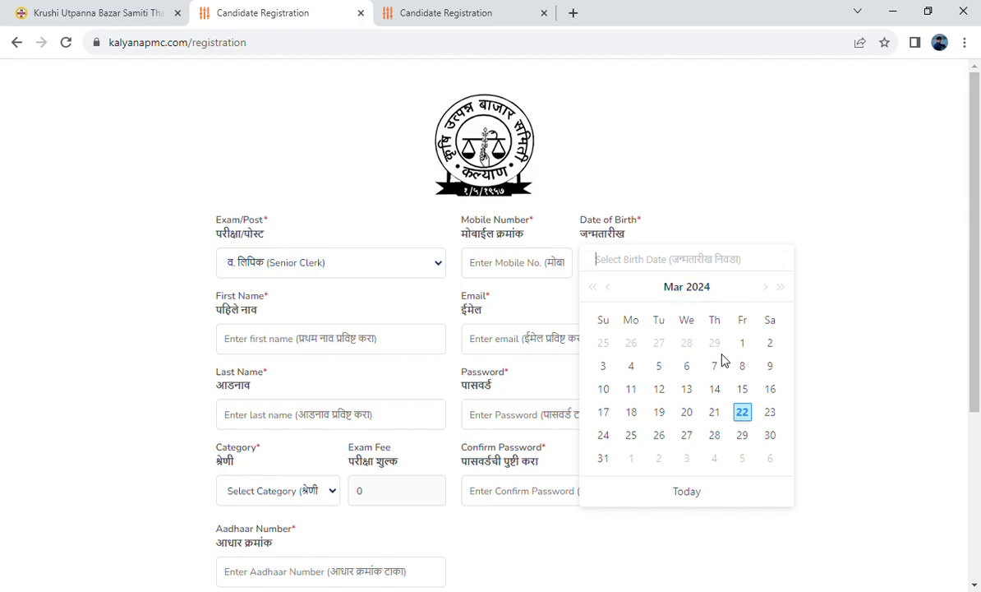
click(275, 345)
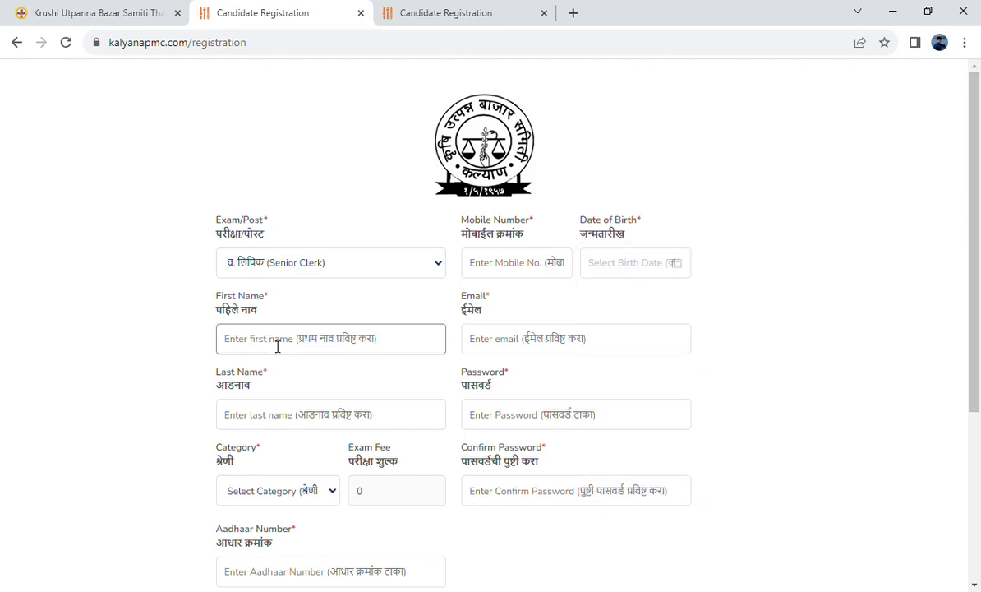
click(510, 344)
click(260, 423)
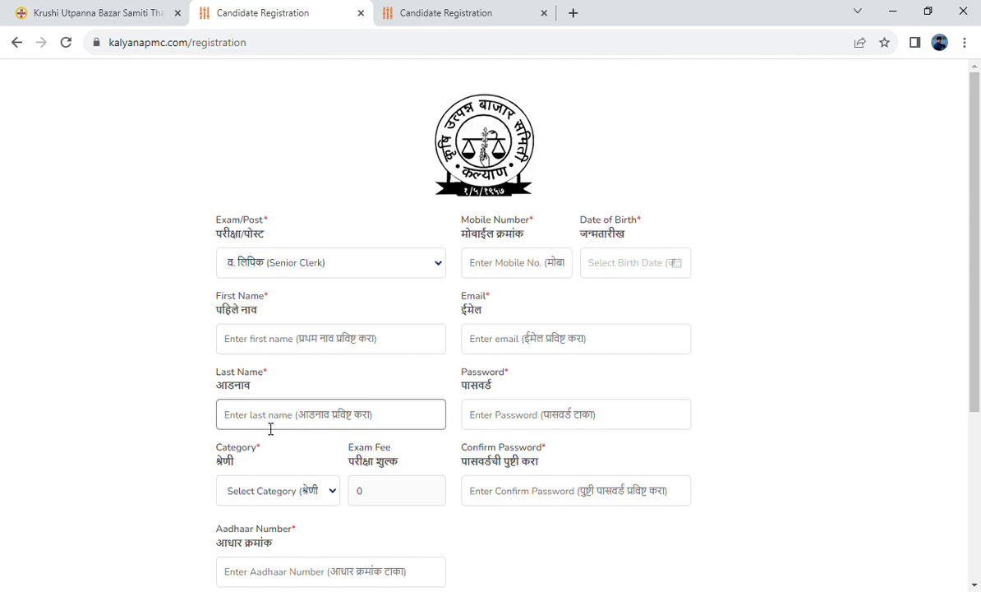
click(494, 426)
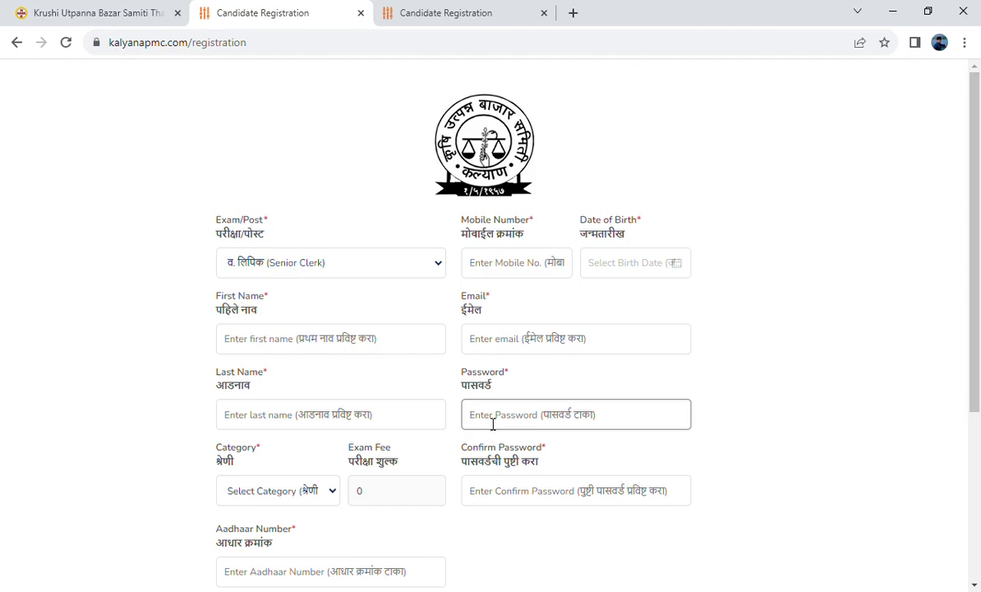
scroll(493, 424, down, 1)
click(491, 419)
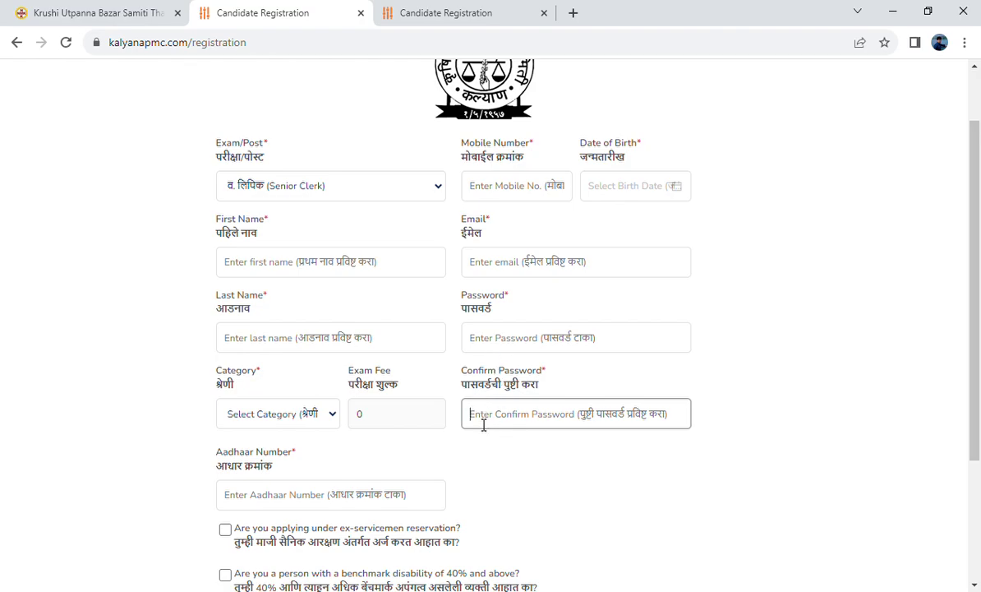
scroll(483, 424, down, 1)
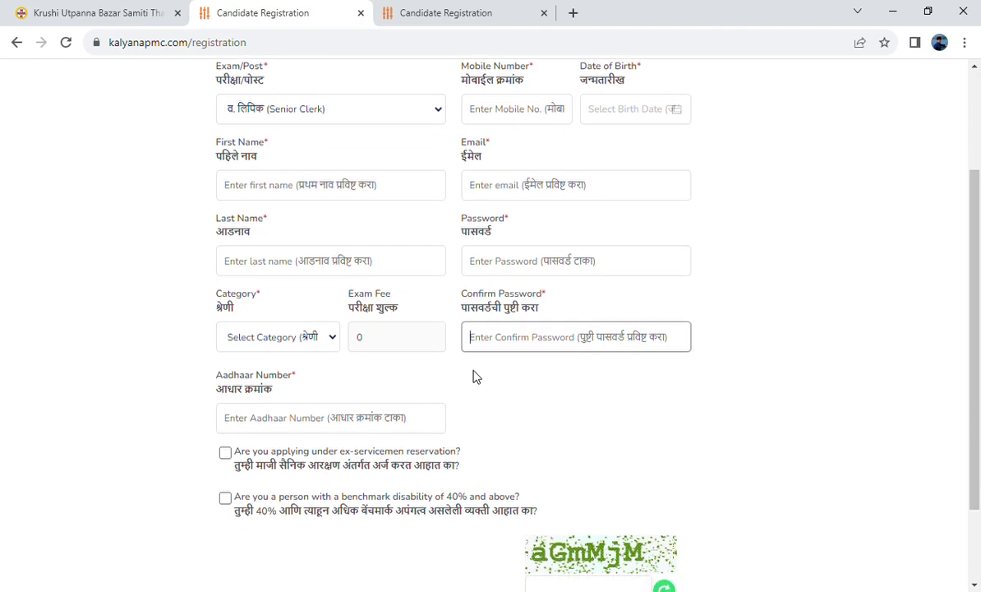
click(260, 329)
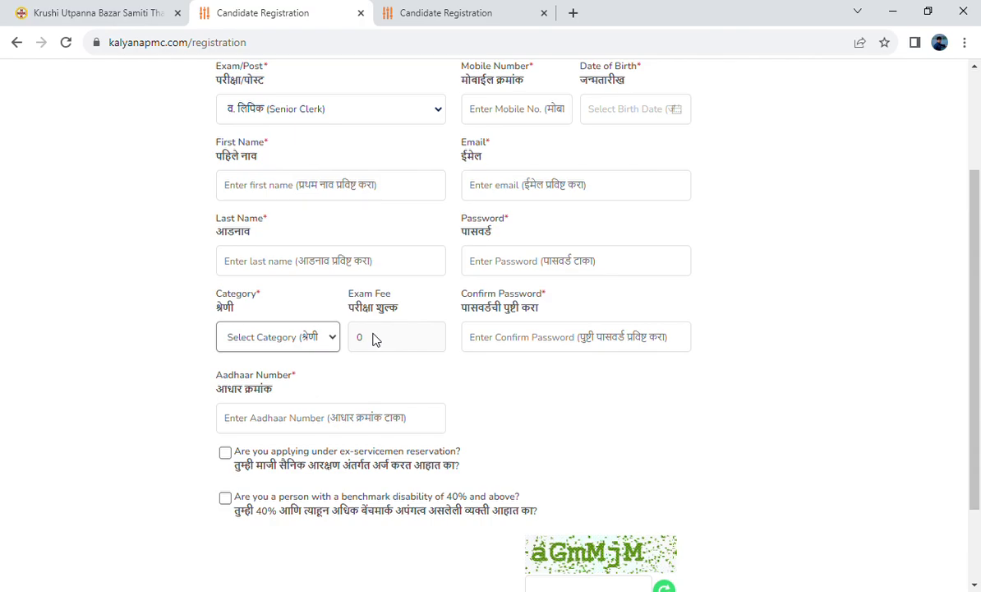
scroll(368, 344, down, 1)
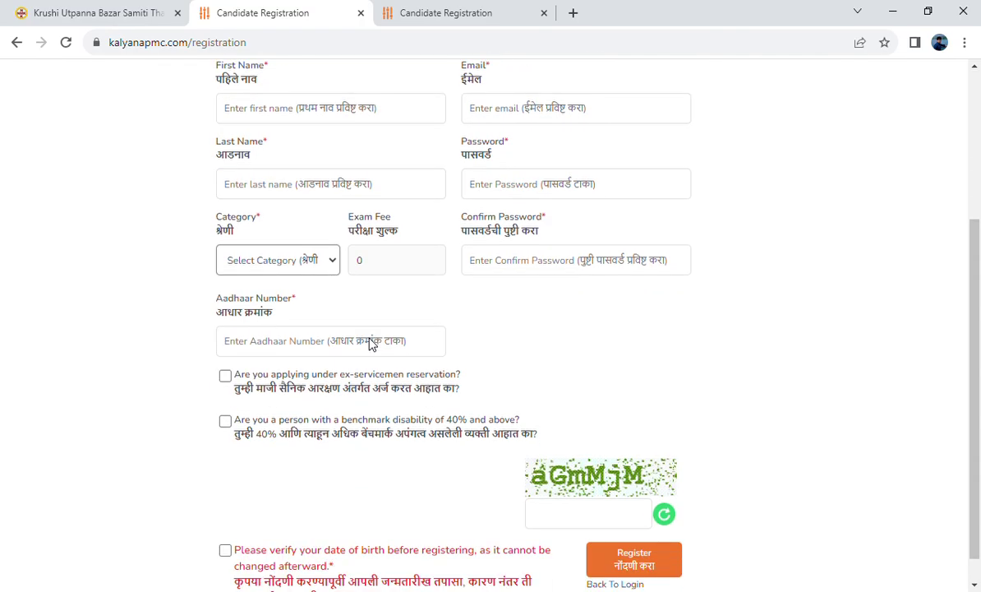
click(253, 344)
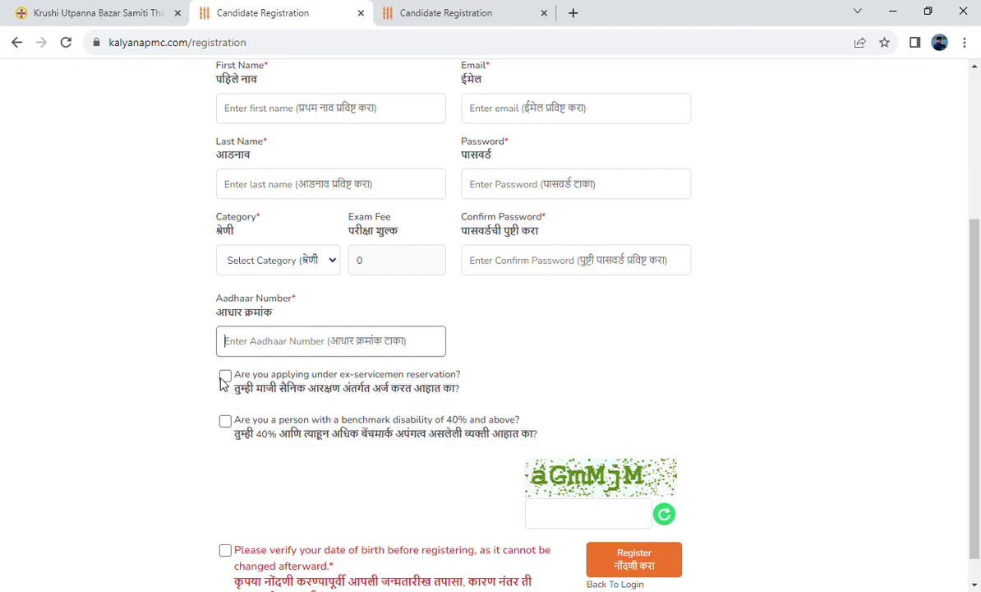
scroll(247, 428, down, 1)
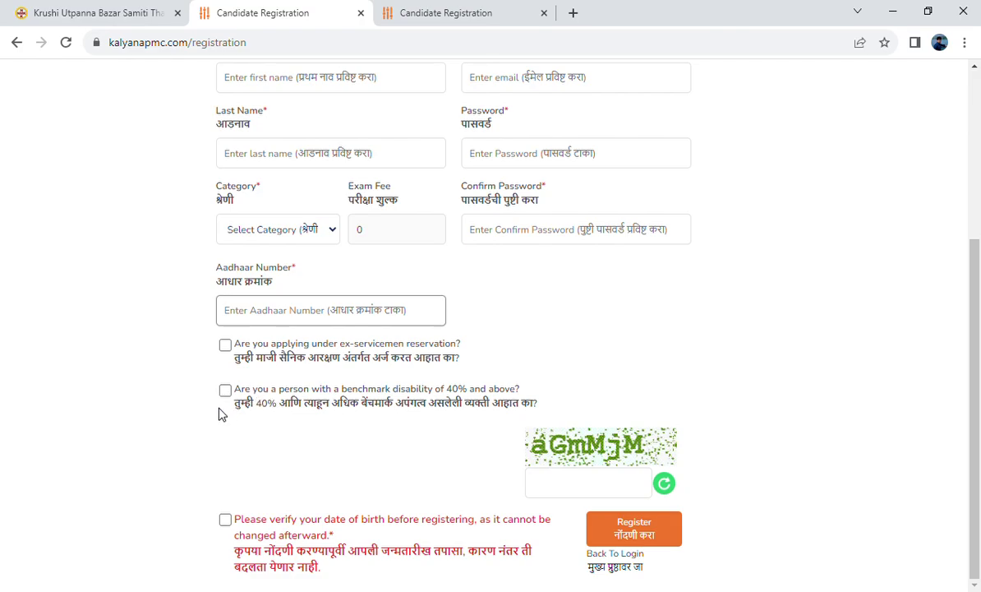
click(572, 492)
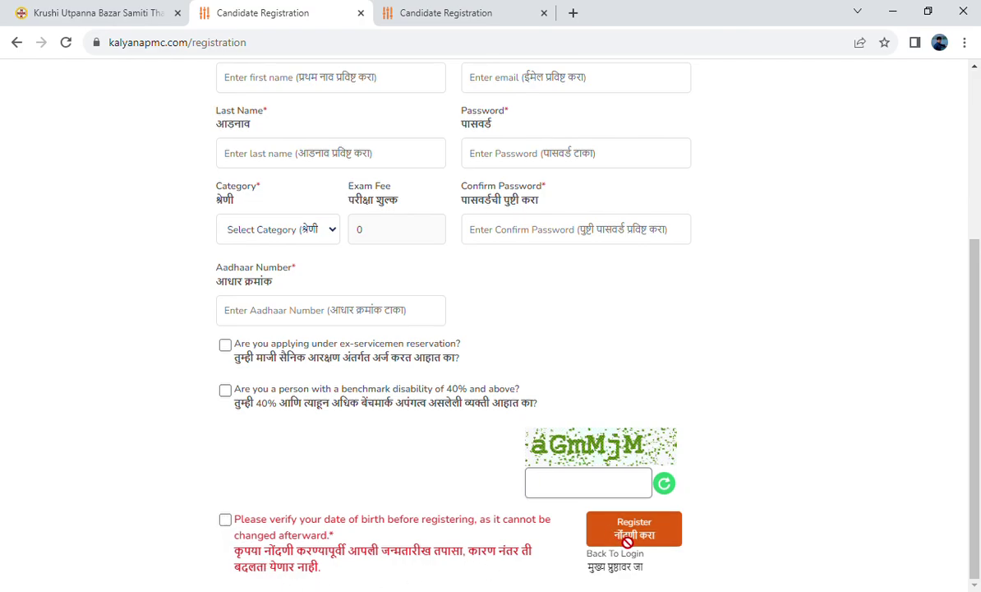
scroll(637, 550, up, 3)
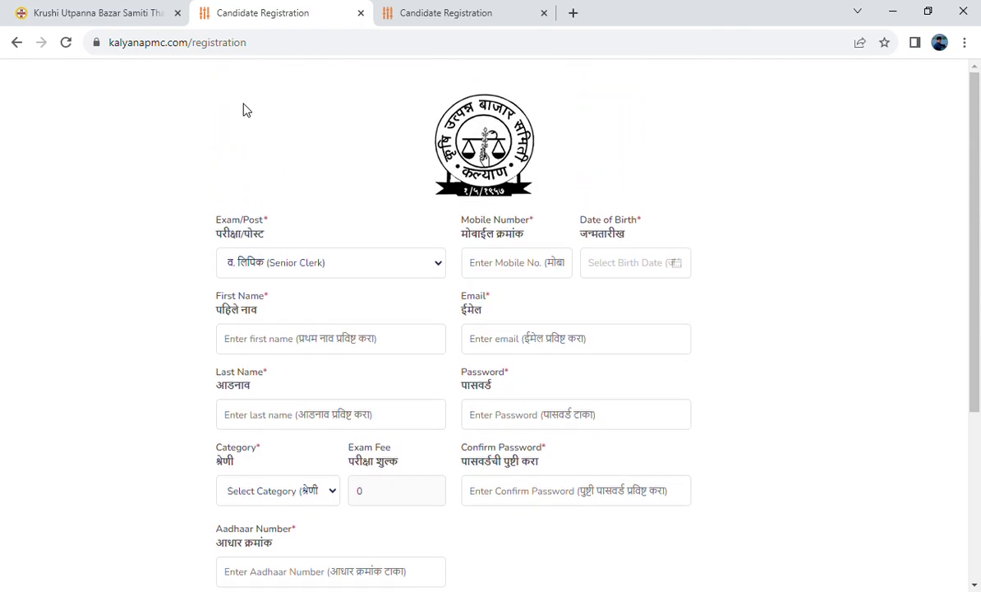
- Return to the portal's home page and examine the Application ID and password login fields
click(17, 46)
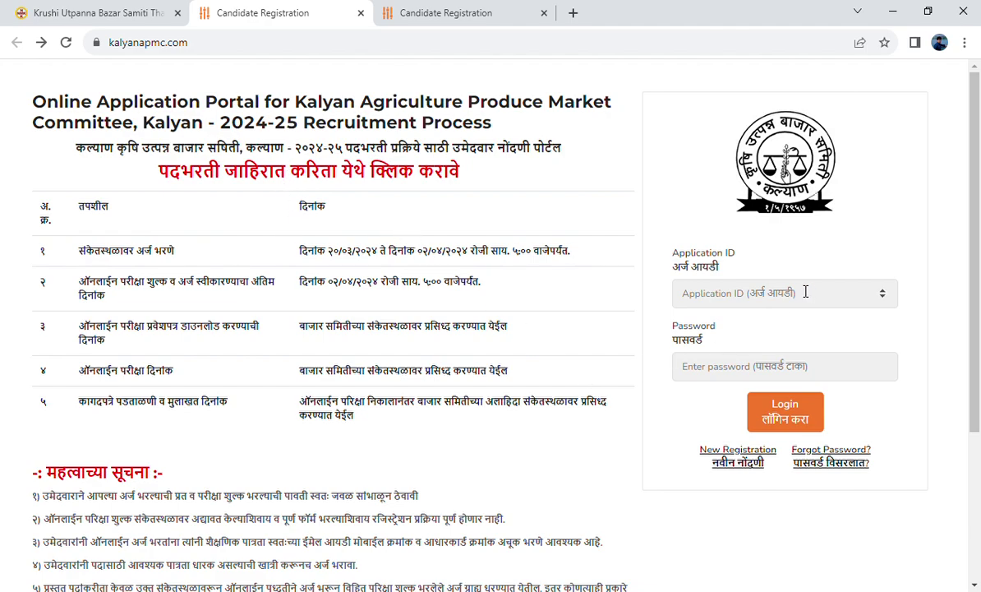
click(734, 300)
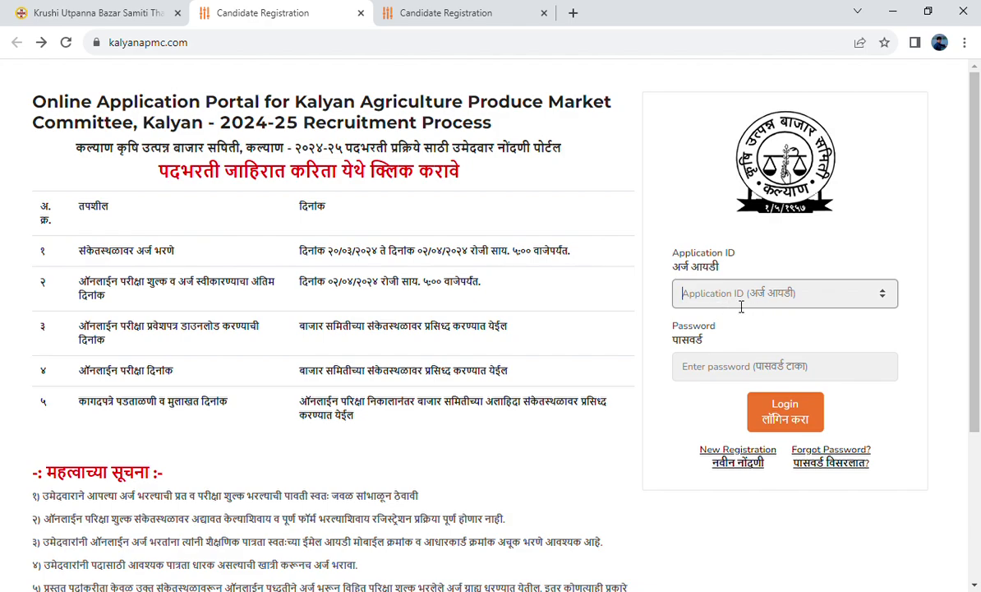
click(740, 376)
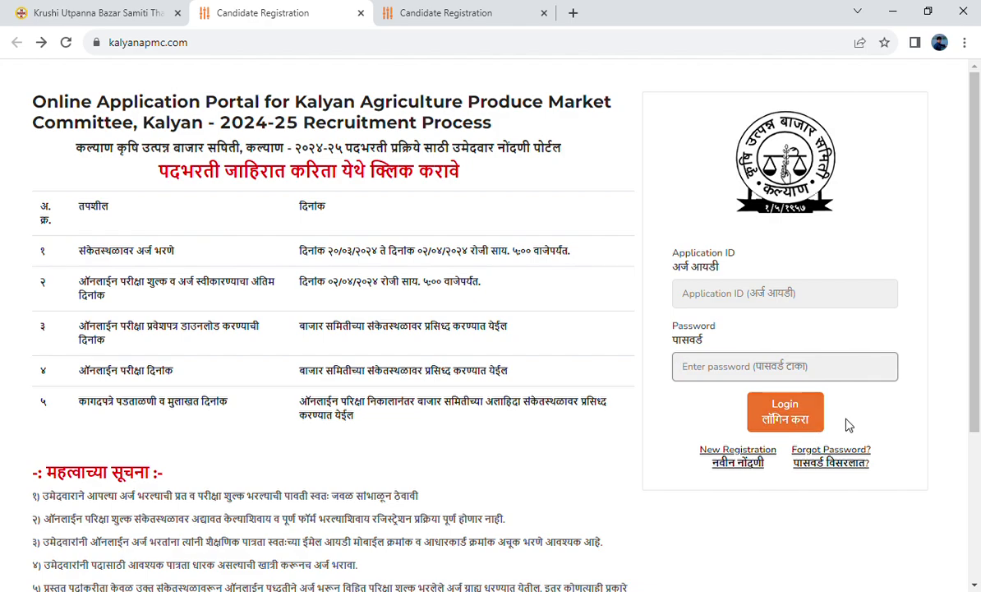
- Switch to the logged-in candidate's application and review the post details and personal information fields
click(441, 18)
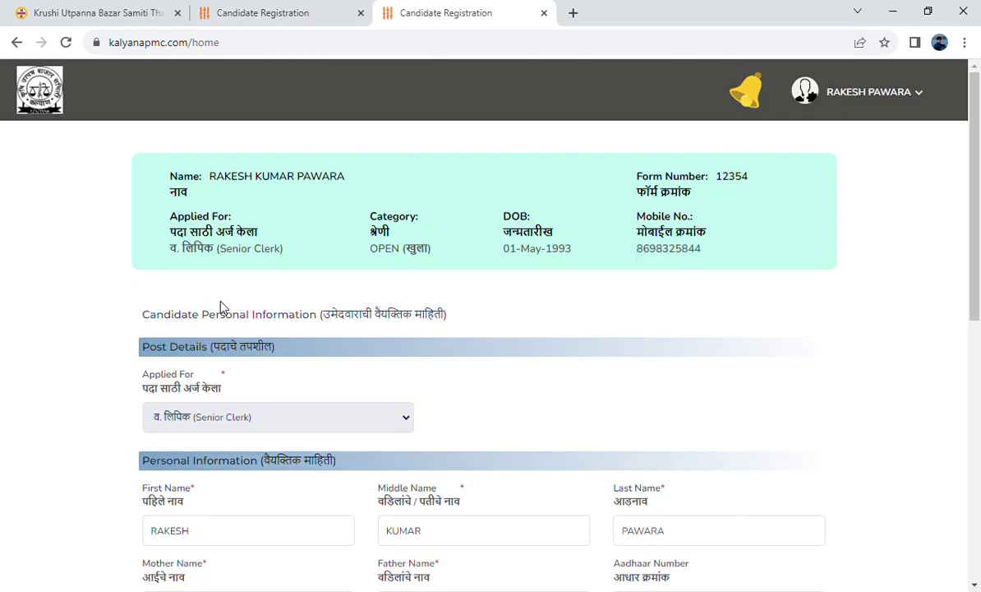
scroll(205, 281, down, 1)
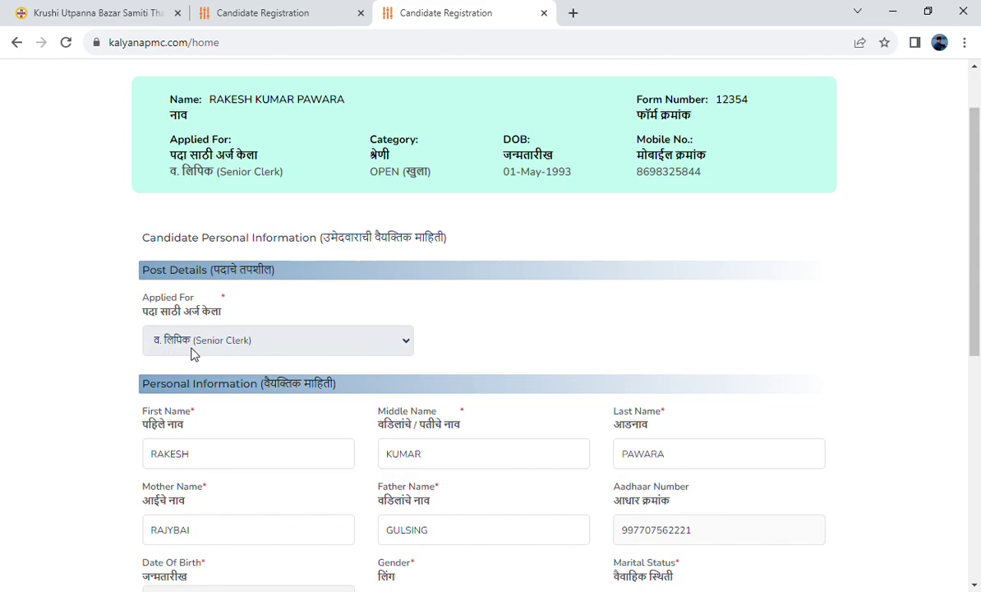
scroll(202, 298, down, 1)
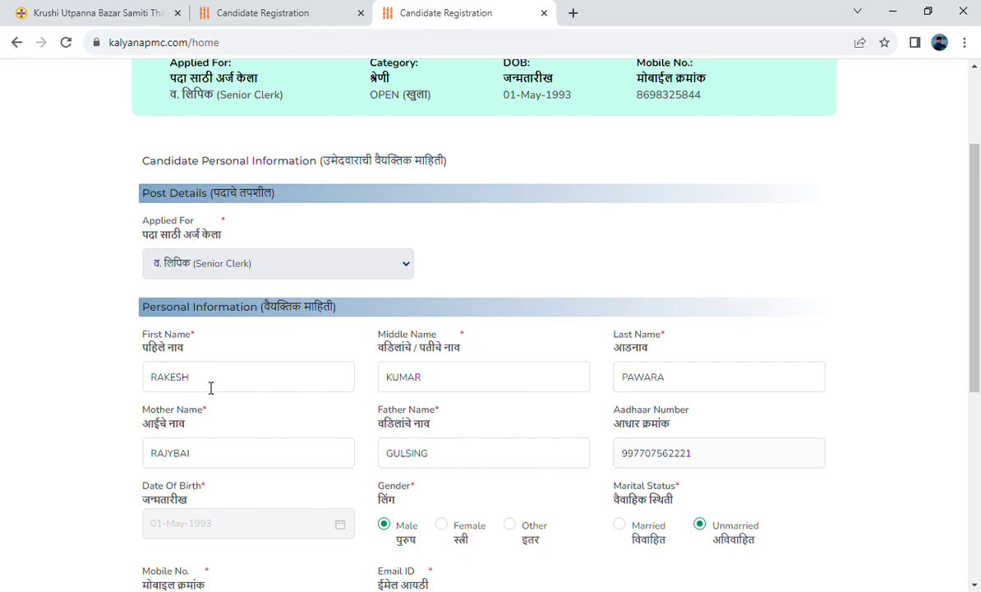
click(442, 386)
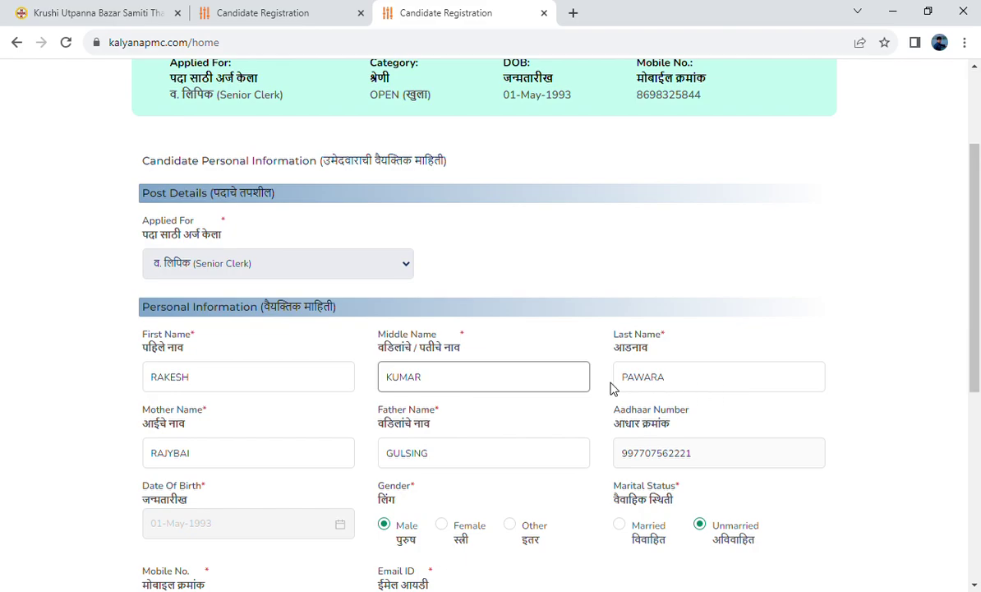
scroll(600, 386, down, 2)
click(204, 308)
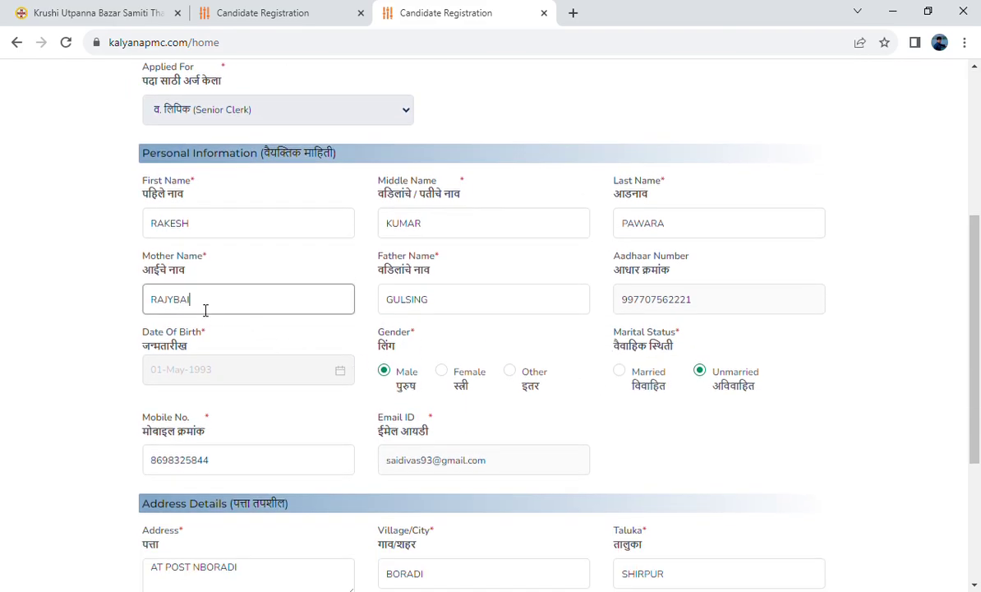
click(455, 307)
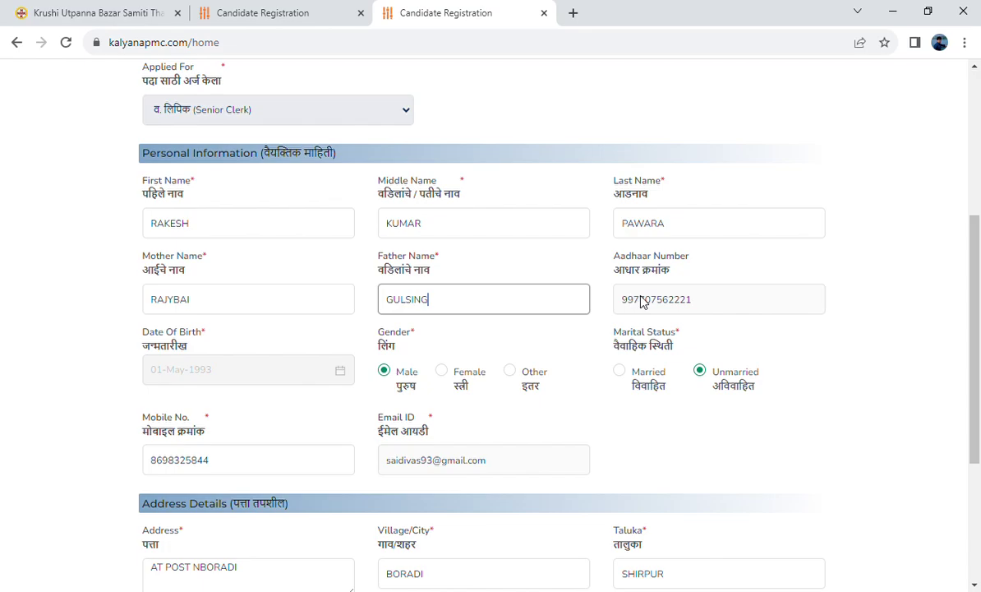
scroll(343, 356, down, 1)
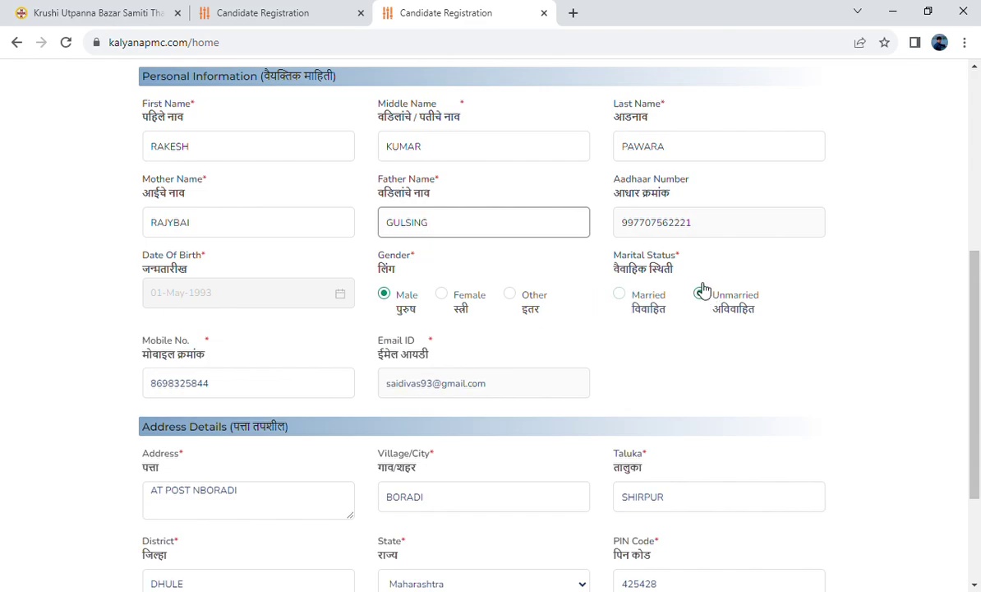
scroll(704, 300, down, 2)
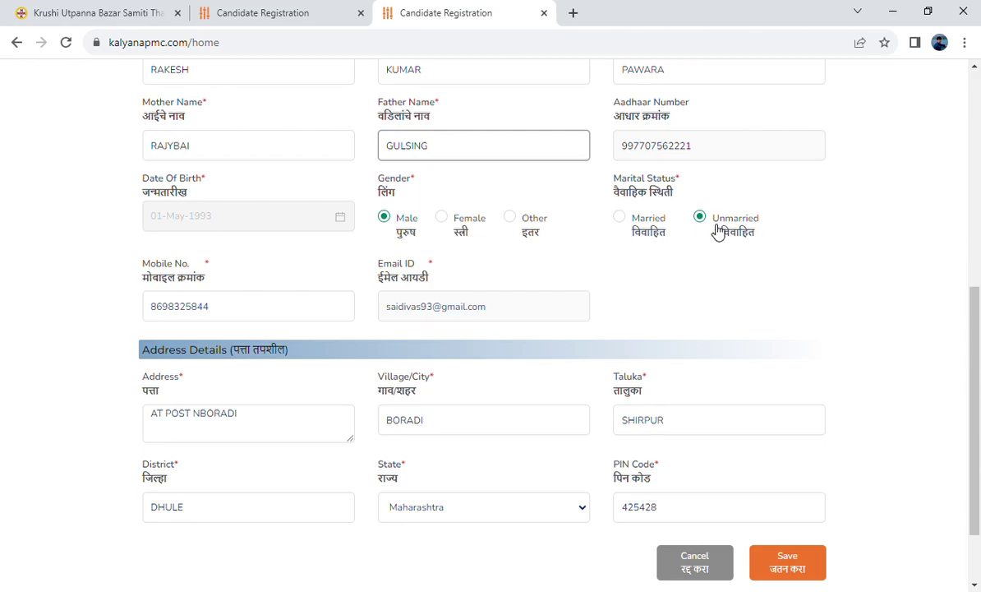
scroll(699, 227, down, 2)
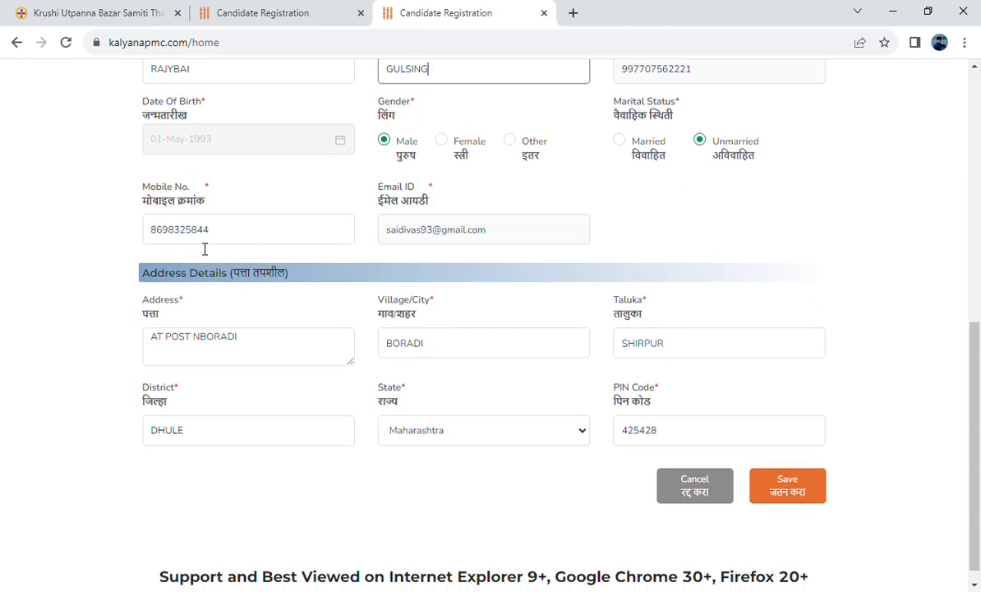
- Go through the village, taluka, district, state and postal code fields of the address details and save the personal information
scroll(461, 229, down, 1)
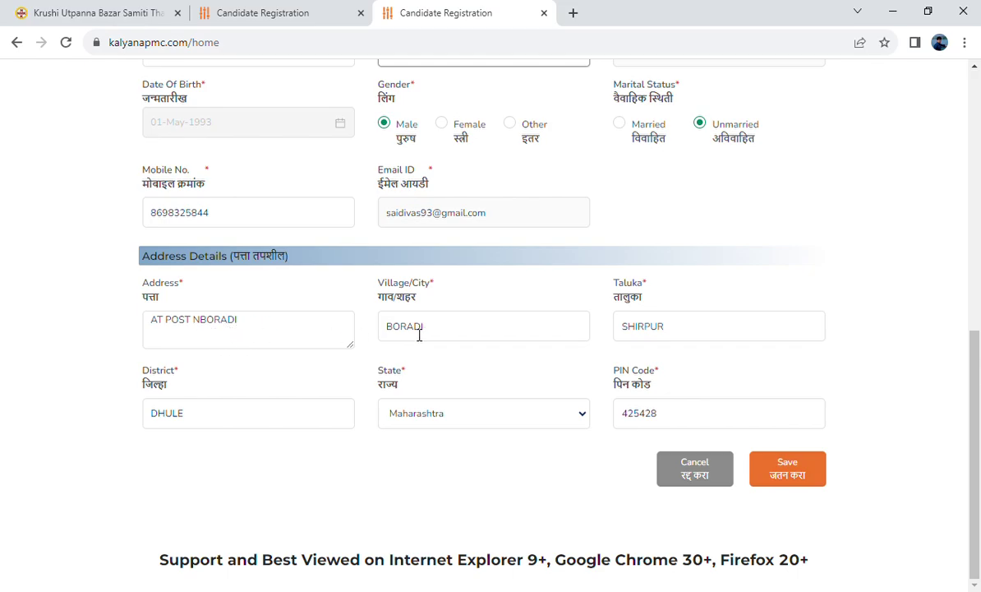
click(686, 336)
click(260, 427)
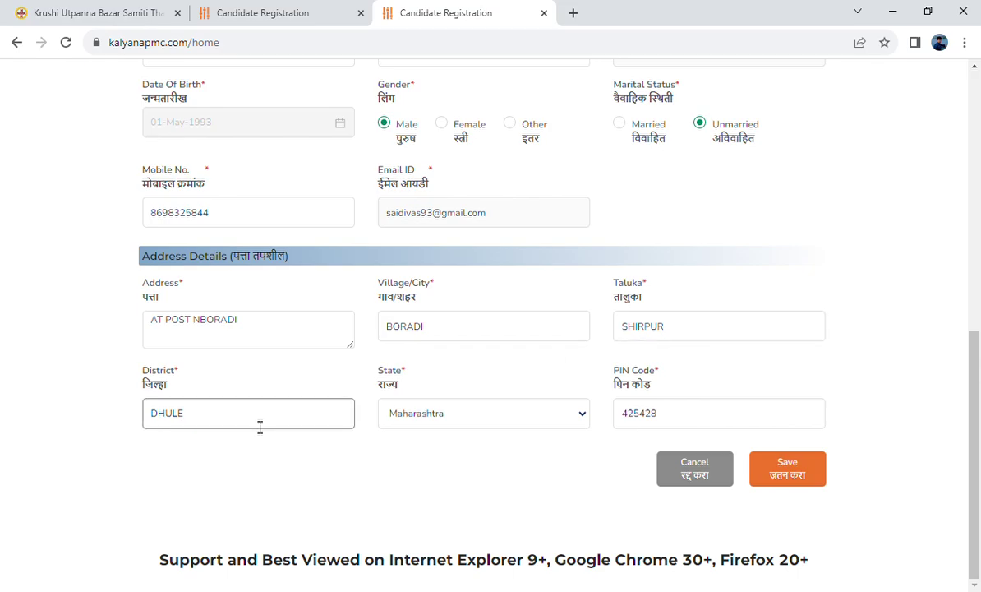
click(474, 422)
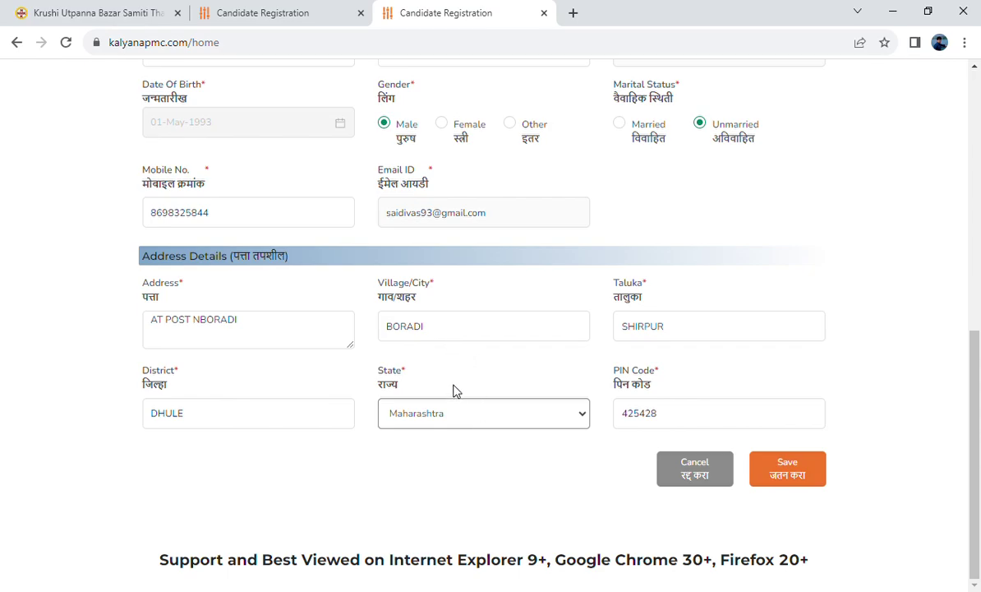
click(687, 421)
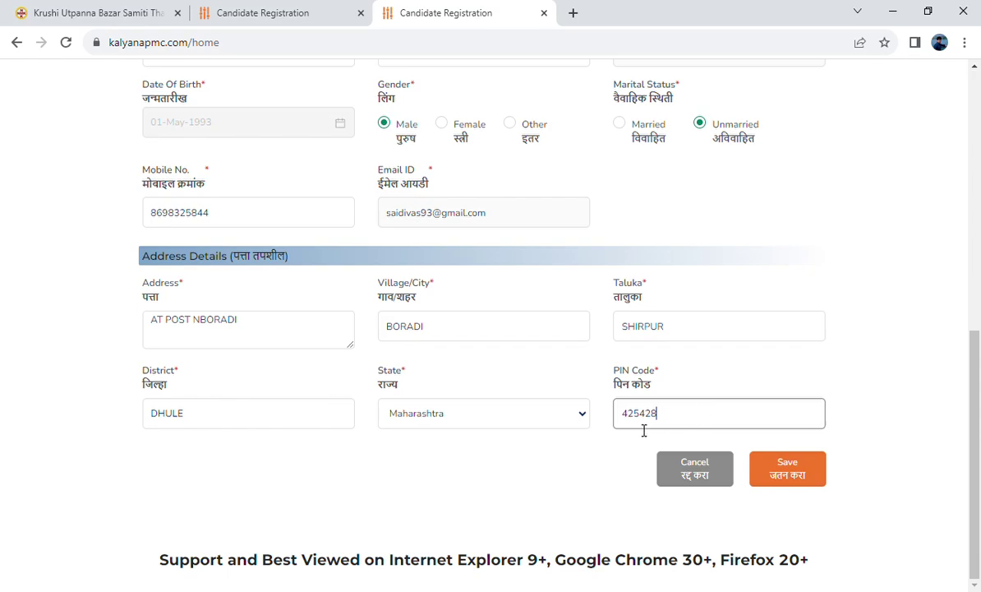
click(793, 481)
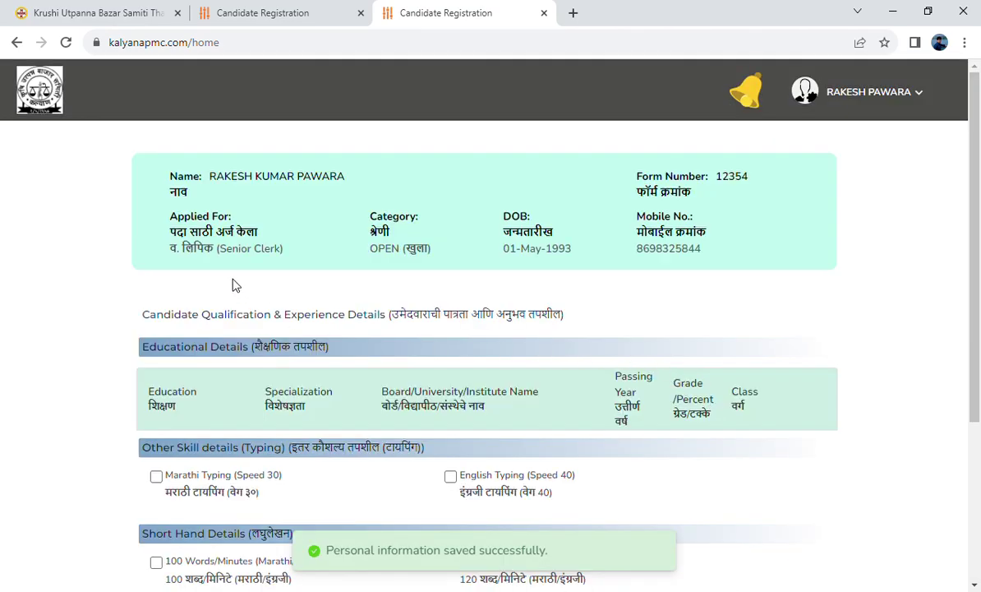
- Choose Nashik Divisional Board as the board for the S.S.C (10th) row of the educational details
scroll(346, 300, down, 1)
scroll(346, 300, down, 1)
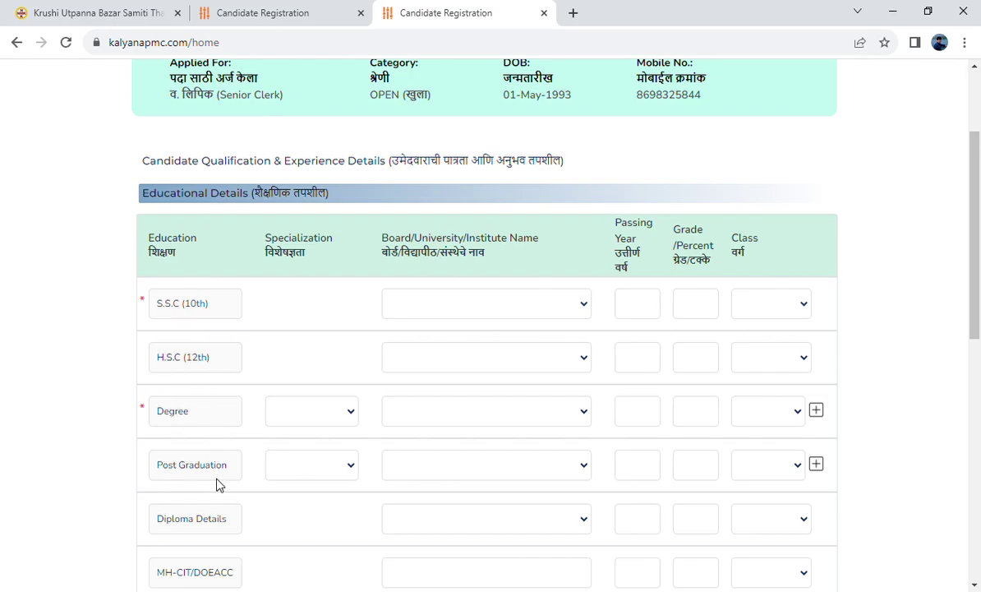
scroll(197, 476, down, 1)
scroll(197, 477, down, 1)
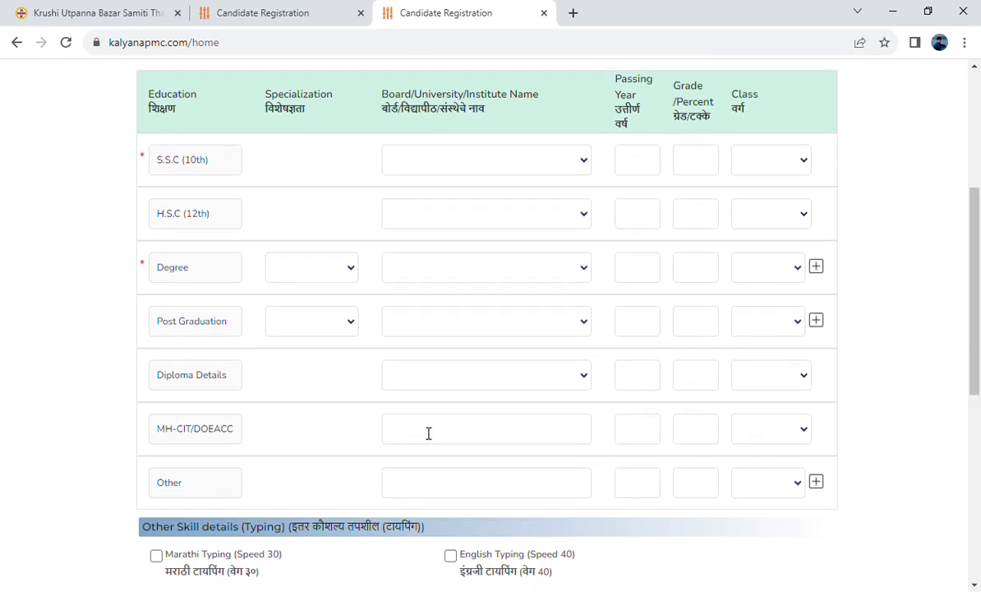
scroll(394, 427, up, 4)
scroll(306, 395, down, 2)
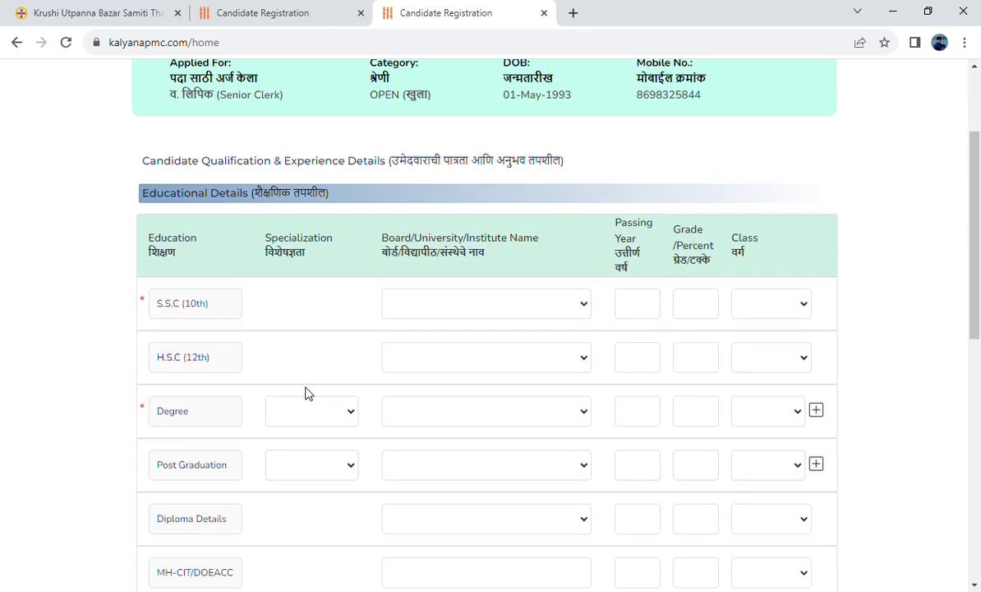
click(454, 309)
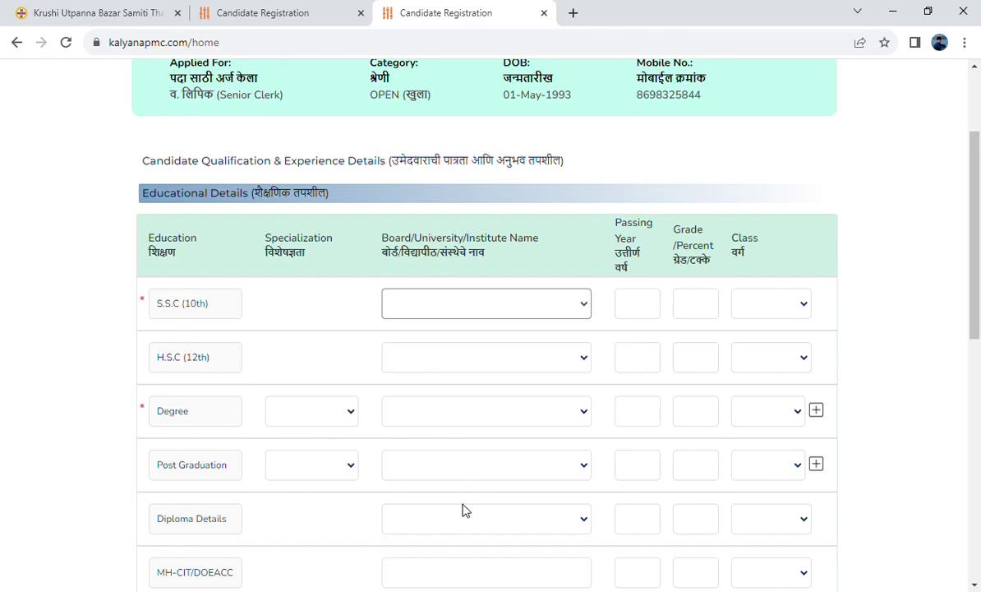
key(n)
- Complete the S.S.C (10th) row with passing year 2009, 78 percent and First class
click(639, 316)
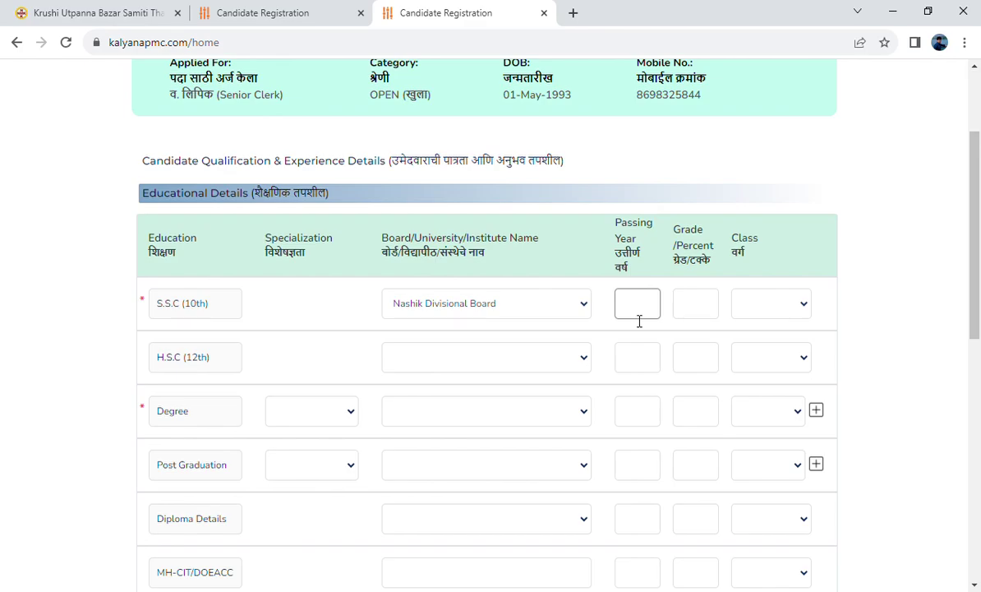
text(2)
text(011)
key(BackSpace)
key(BackSpace)
key(BackSpace)
key(BackSpace)
text(2009)
click(708, 314)
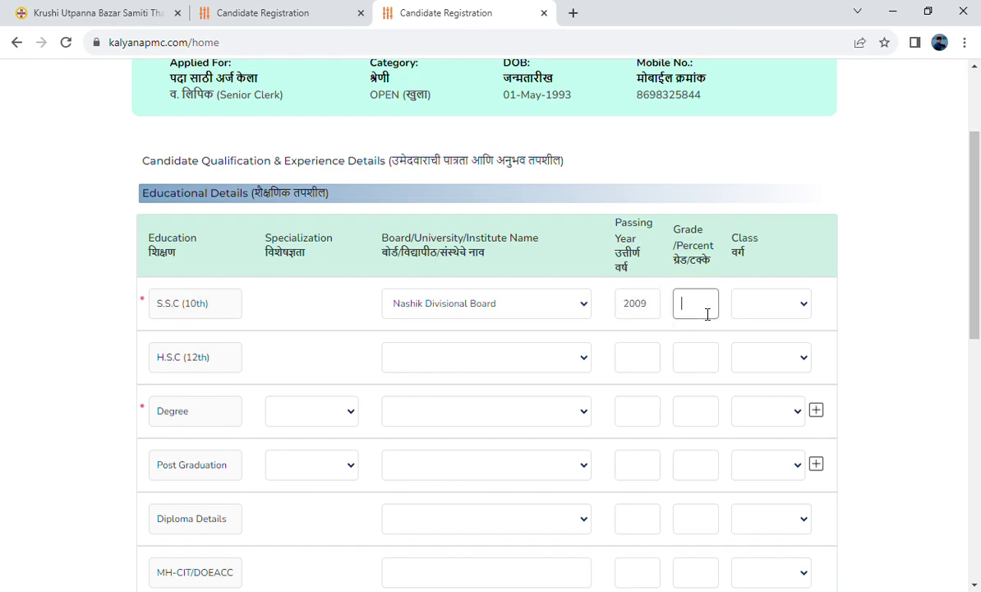
key(Tab)
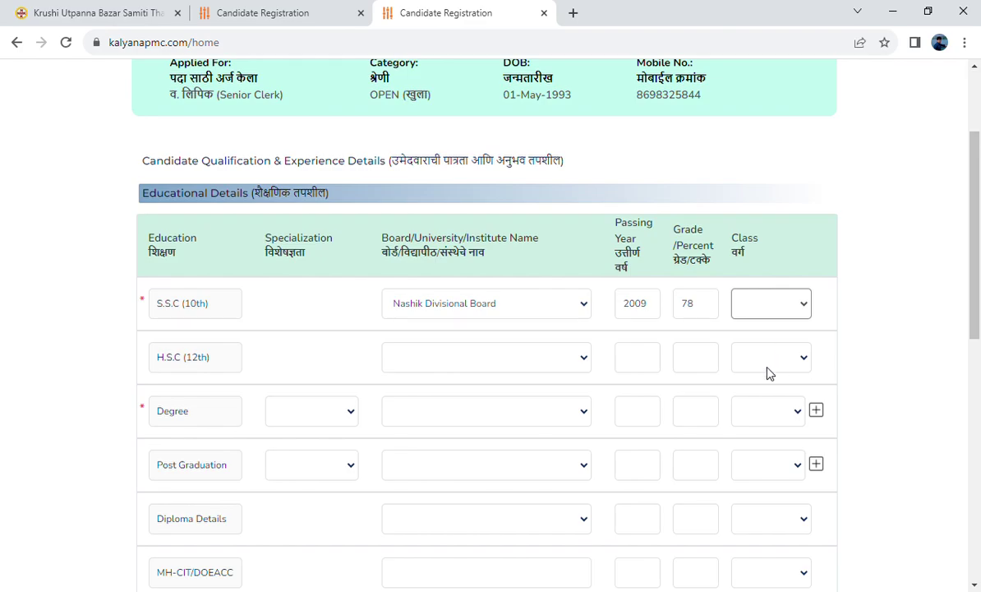
key(Down)
- Fill in the H.S.C (12th) row with Nashik Divisional Board, passing year 2011, 90 percent and First class
click(449, 349)
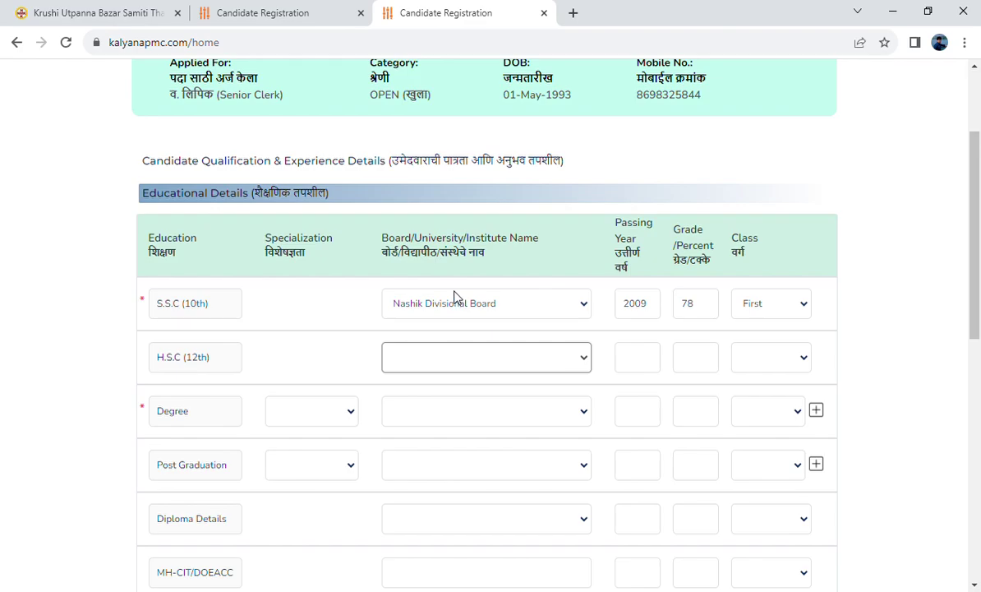
key(n)
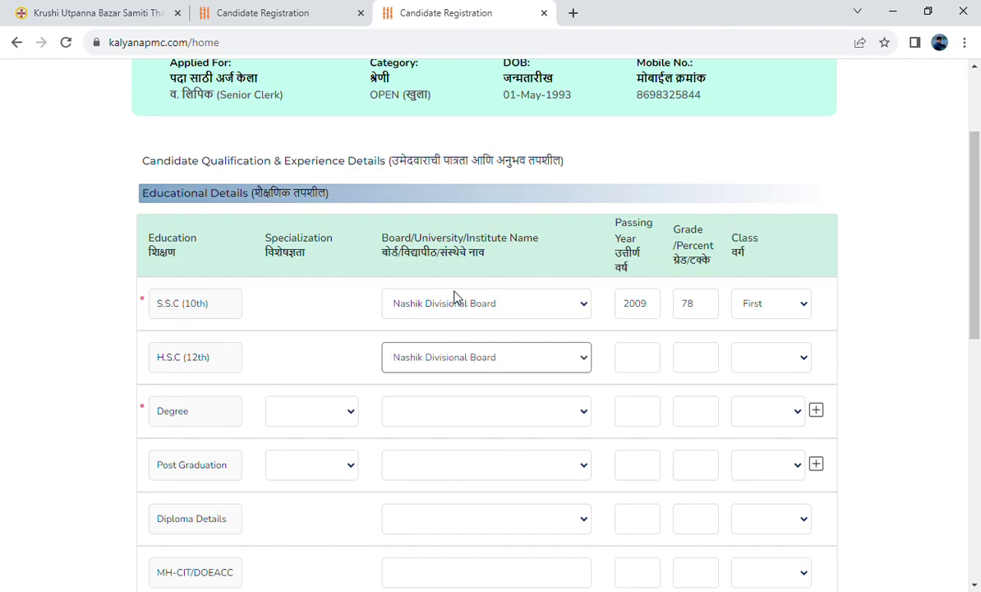
click(637, 356)
text(2011)
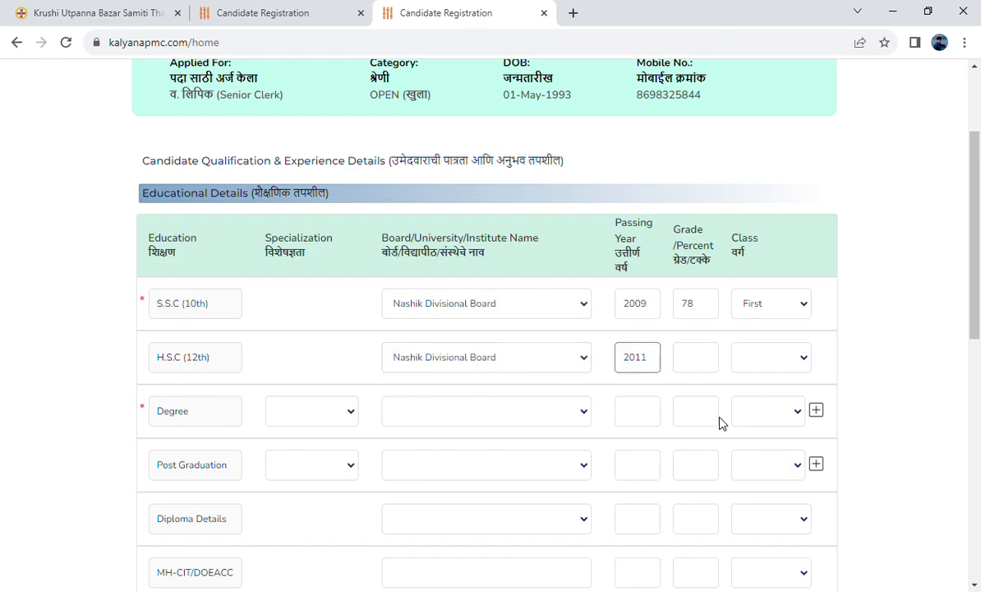
click(689, 361)
text(90)
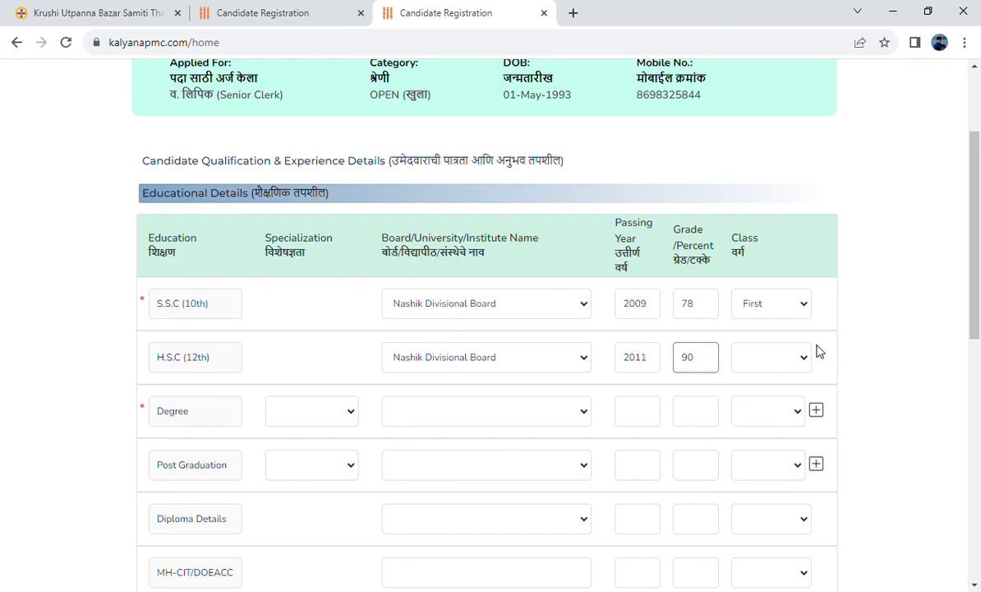
key(Tab)
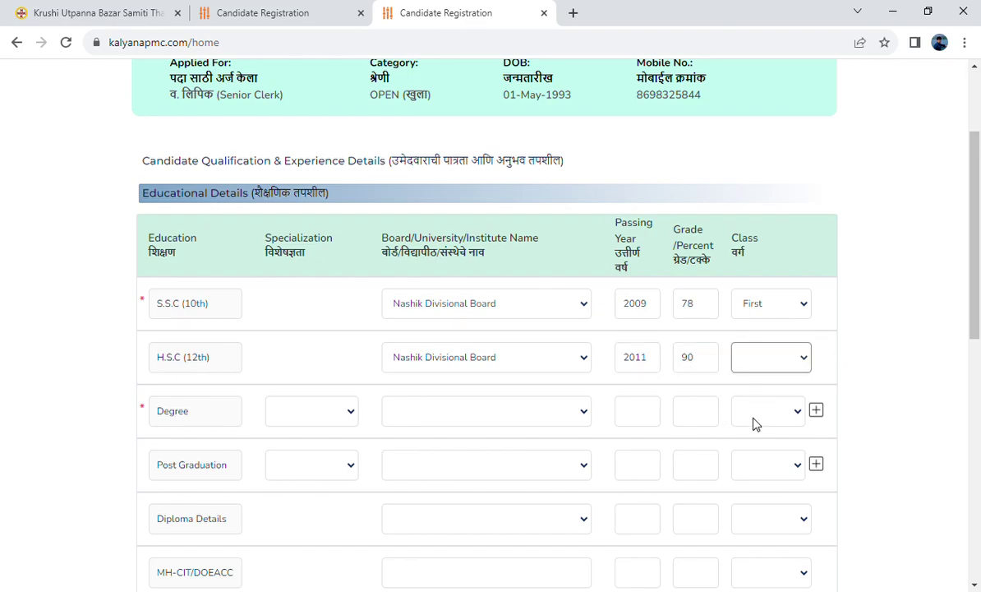
key(Down)
- Fill in the Degree row with B.Sc., D. Y. Patil Education Society, passing year 2016, 87 percent and First class
scroll(608, 284, down, 1)
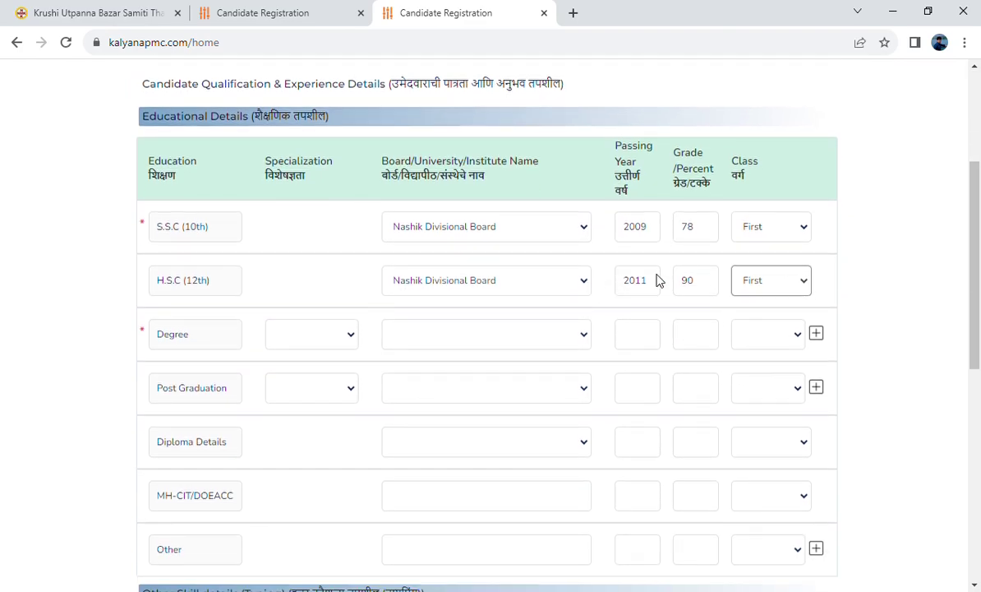
key(Tab)
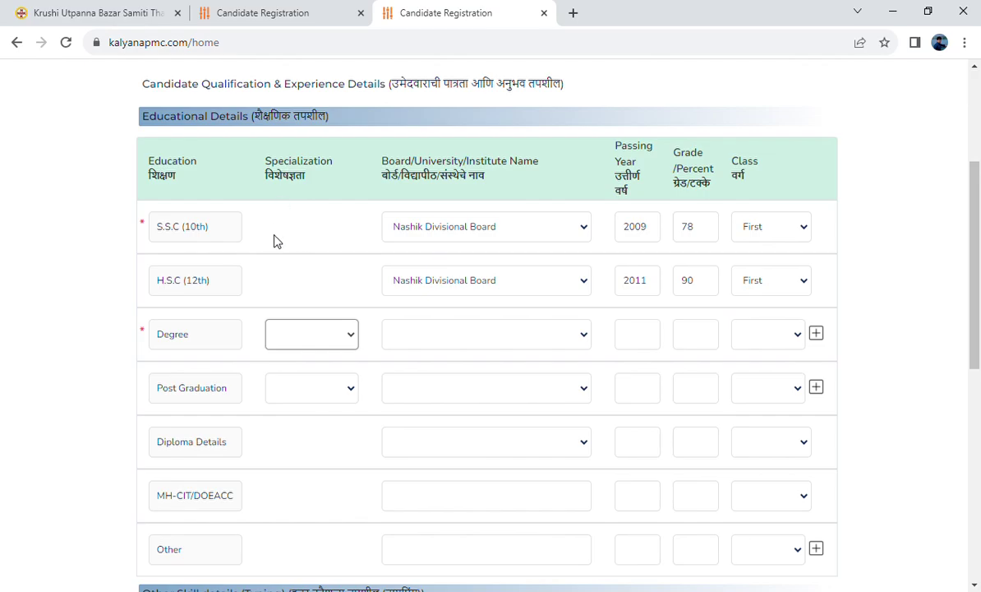
key(b)
key(Tab)
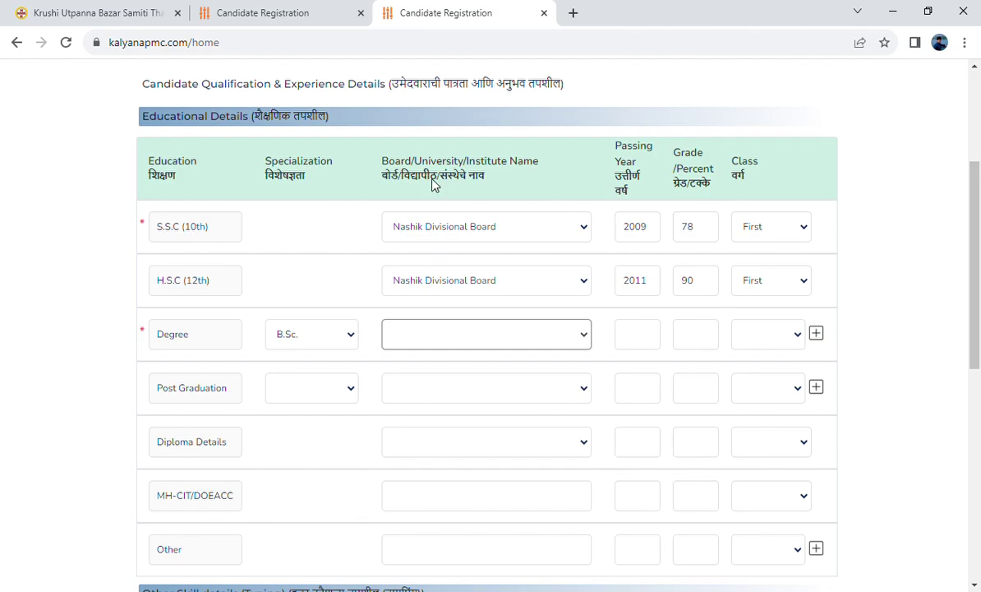
key(d)
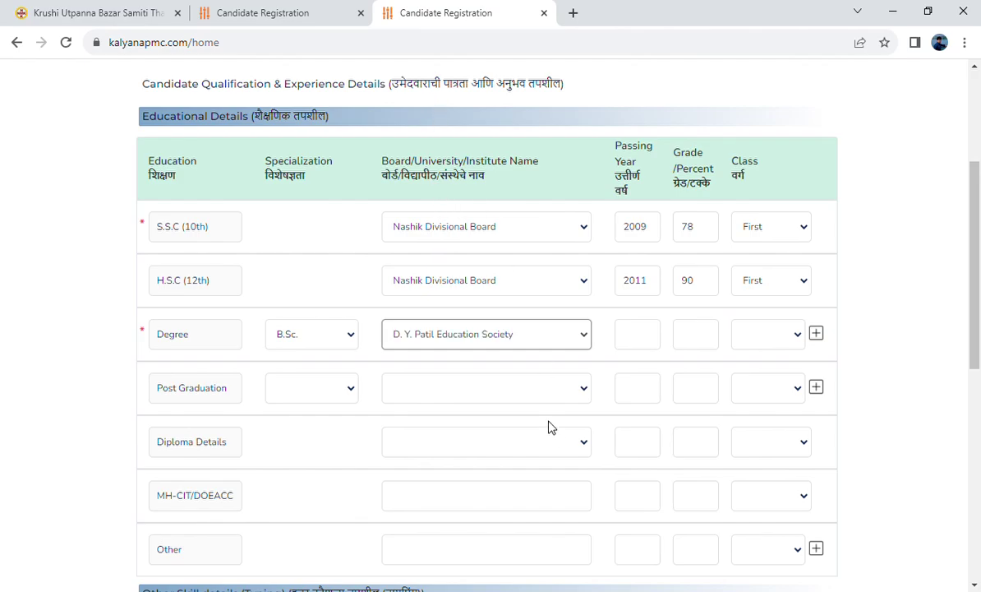
click(641, 349)
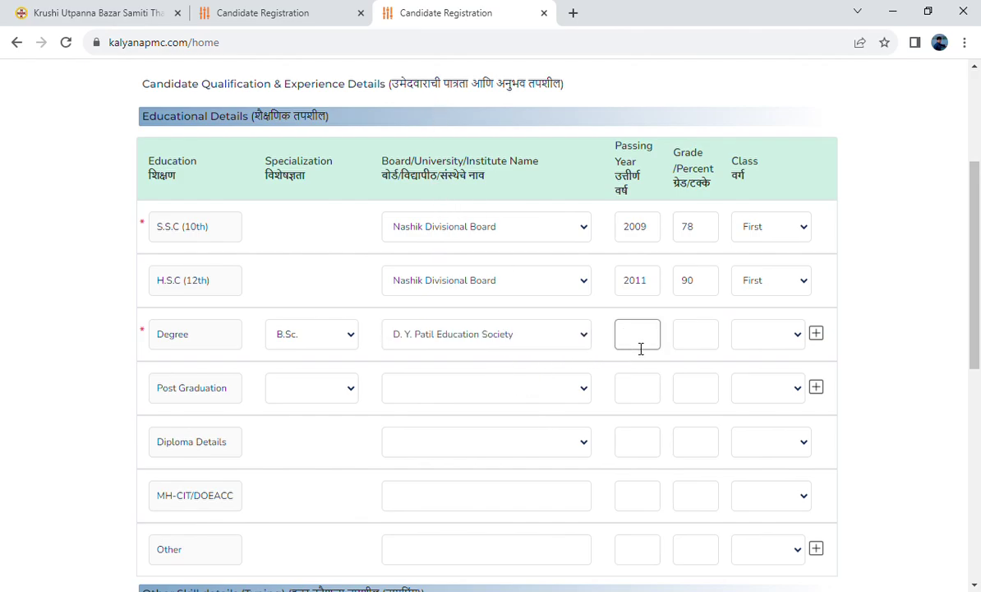
text(2016)
click(696, 334)
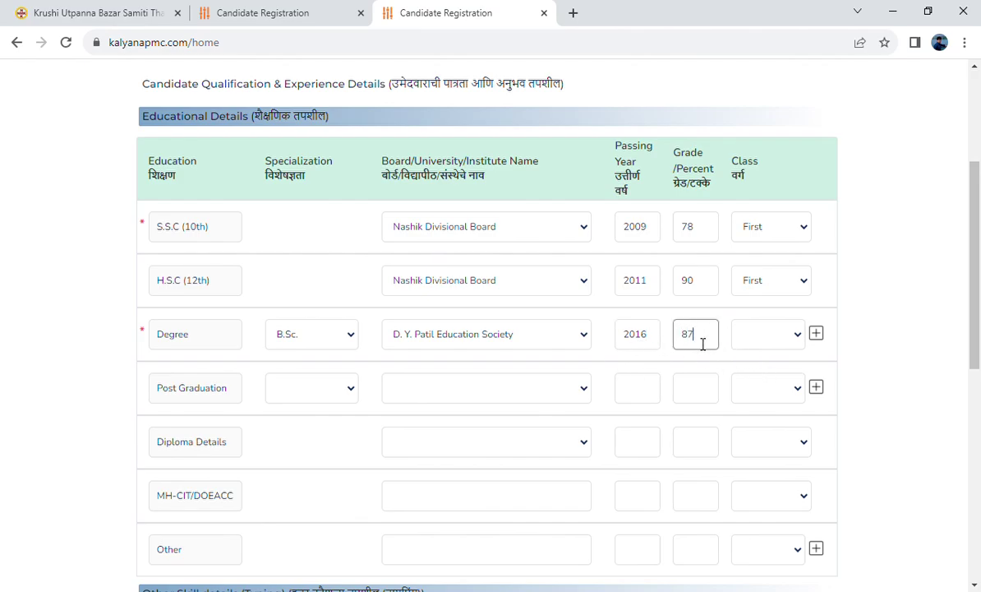
key(Tab)
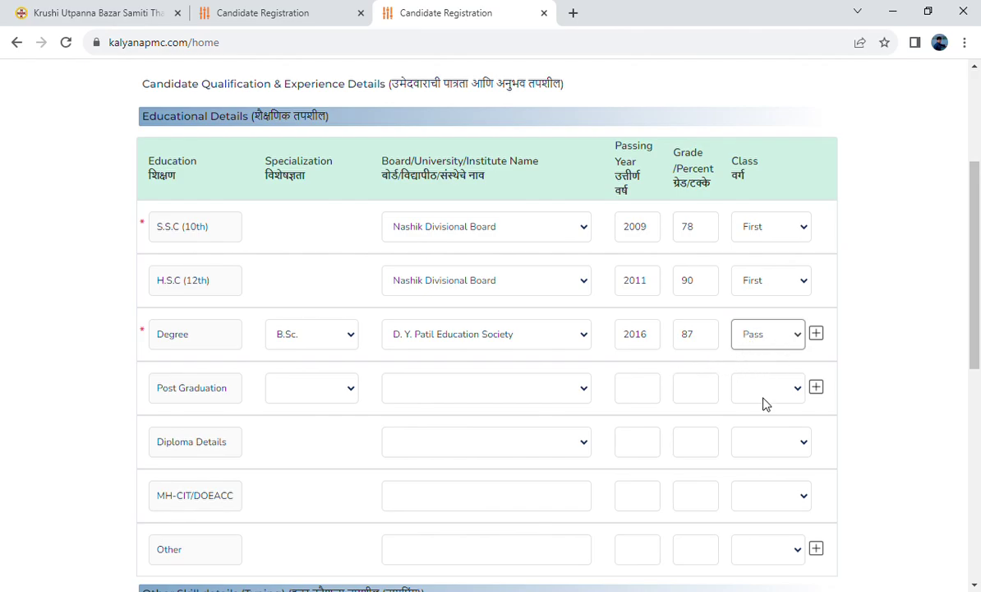
key(Up)
- Mark Marathi Typing (Speed 30), English Typing (Speed 40) and both the 100 and 120 words/minute shorthand skills
scroll(550, 359, down, 1)
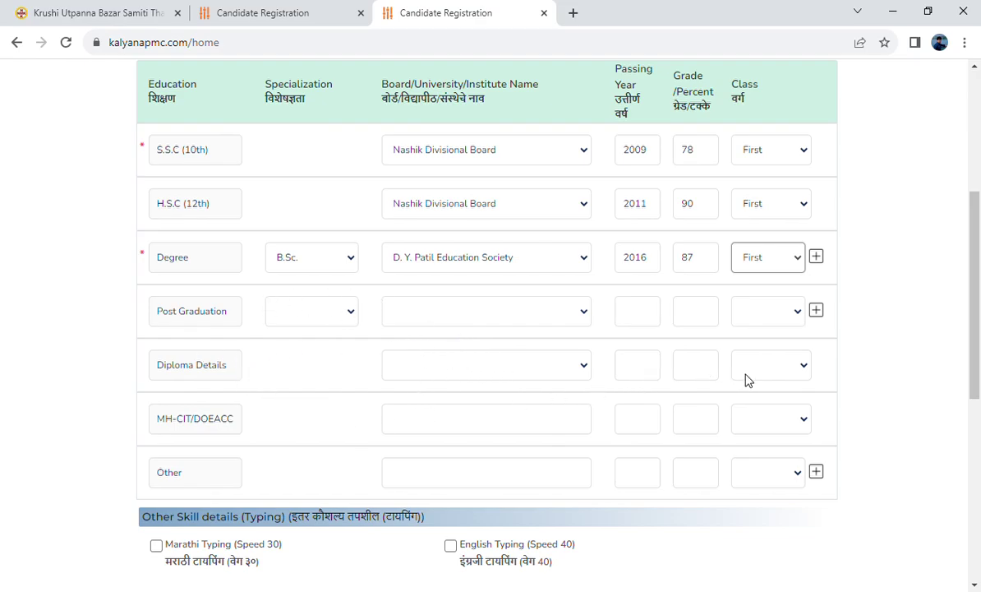
scroll(437, 430, down, 1)
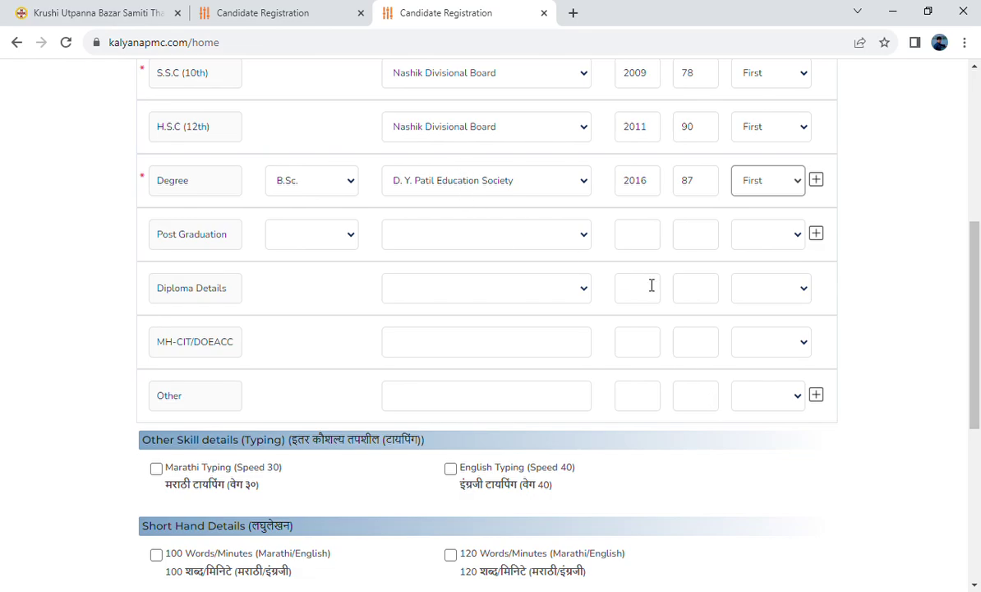
scroll(452, 406, down, 1)
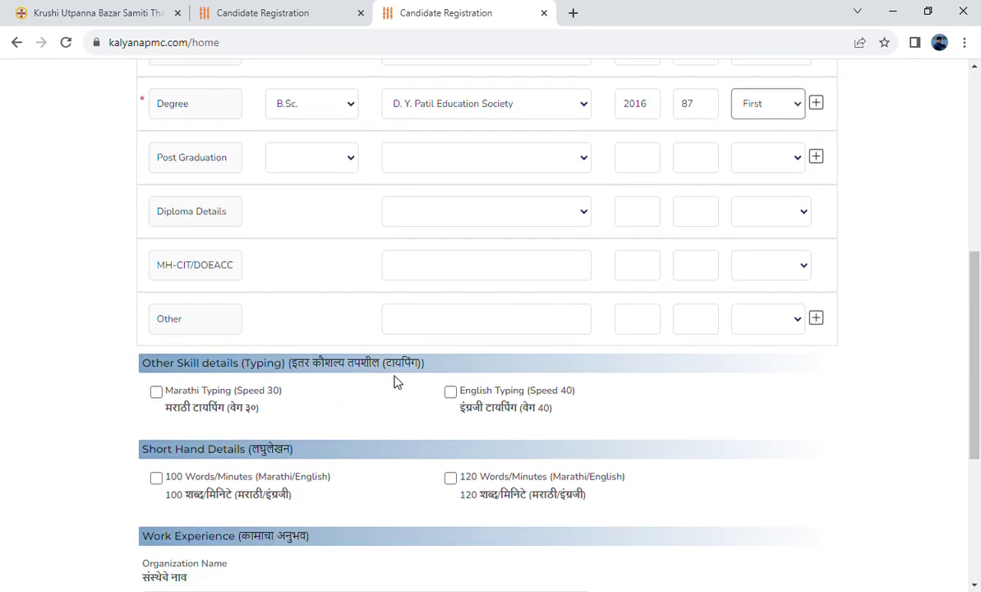
scroll(386, 378, down, 2)
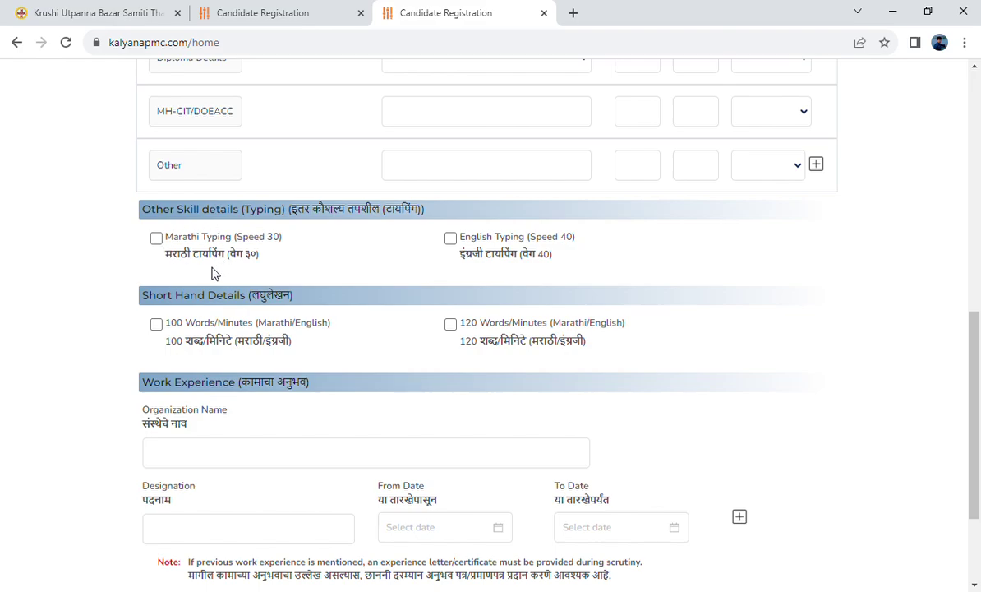
click(156, 240)
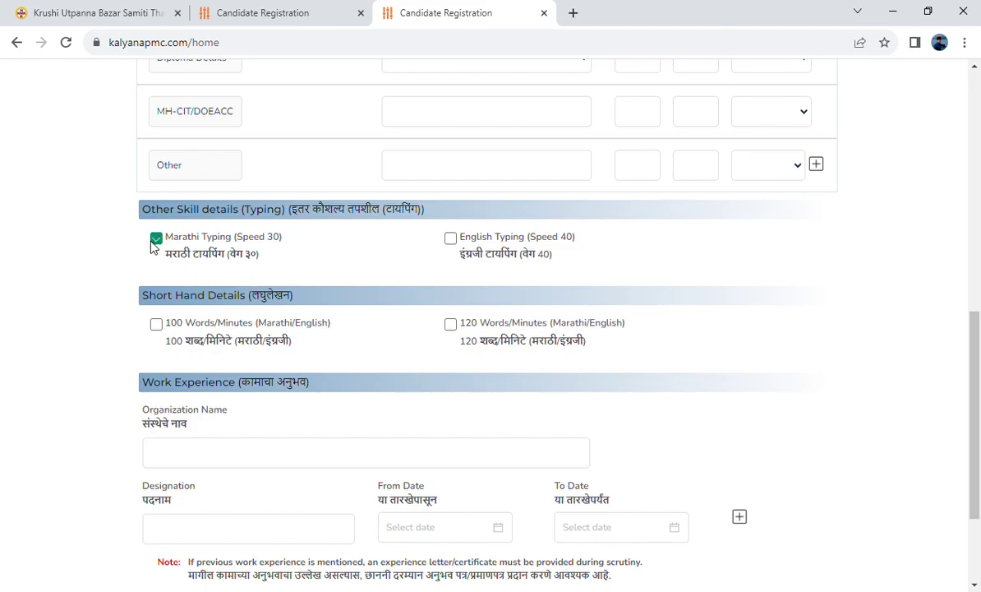
click(452, 240)
click(162, 327)
click(451, 327)
- Leave the work experience fields blank and save the qualification and experience details
scroll(444, 372, down, 1)
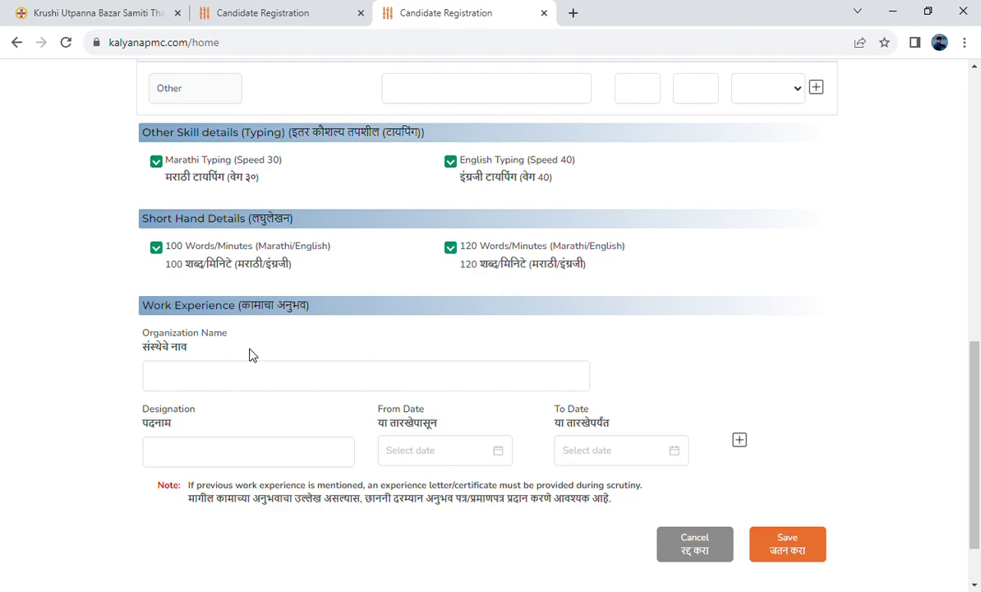
click(184, 389)
click(178, 453)
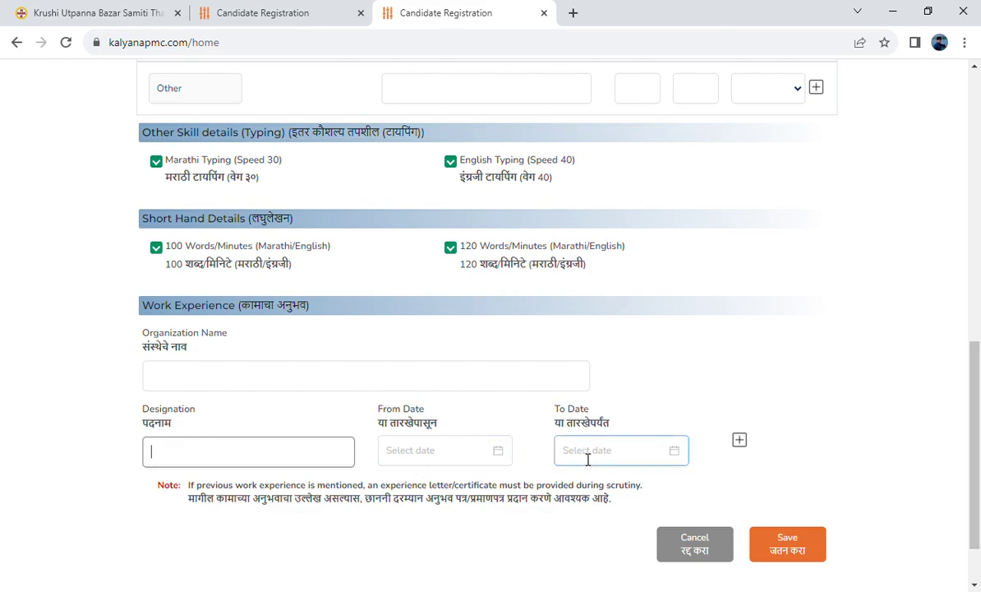
scroll(601, 453, down, 1)
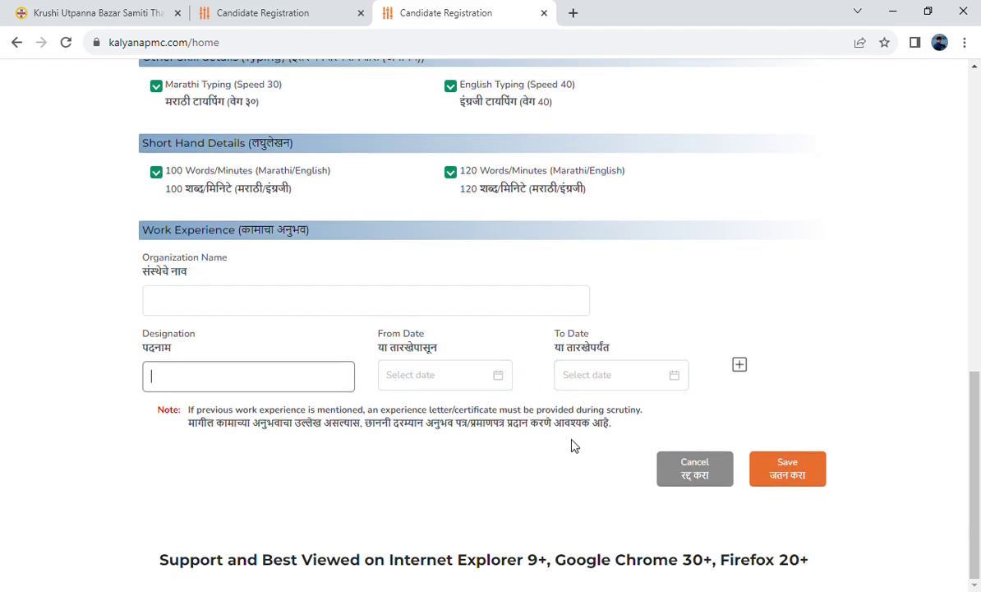
scroll(567, 446, up, 1)
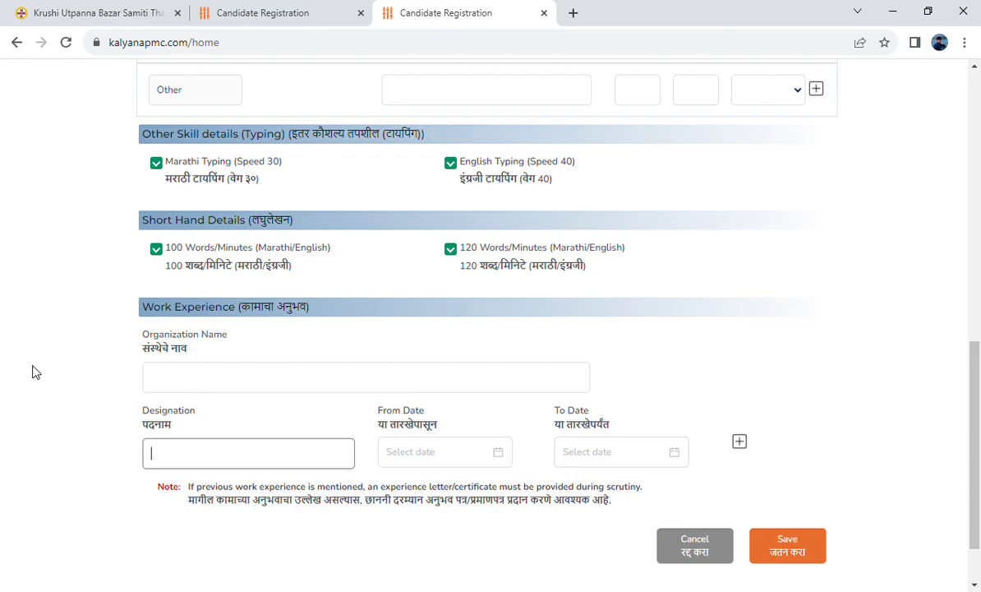
scroll(530, 397, down, 1)
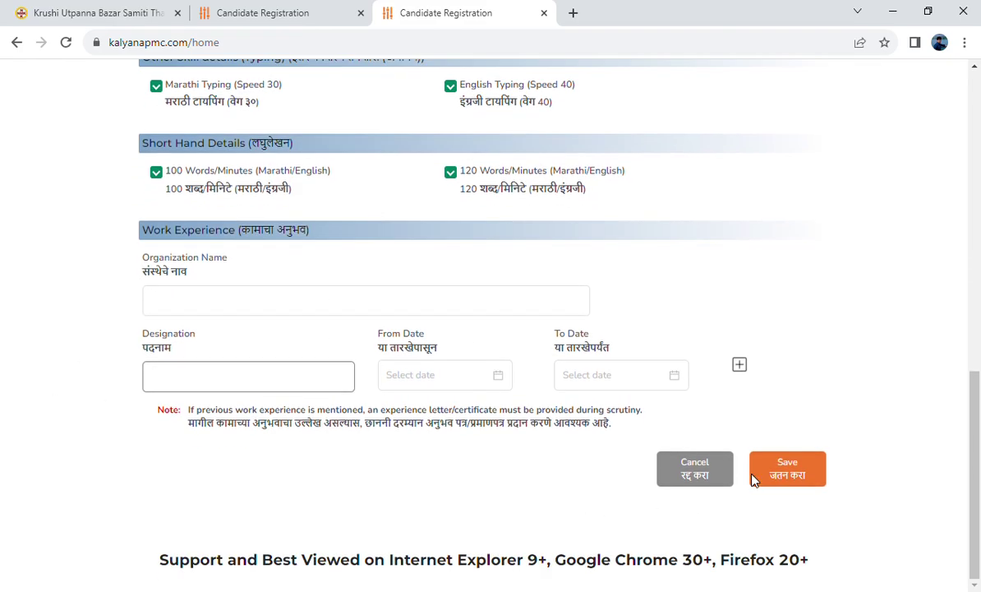
click(787, 475)
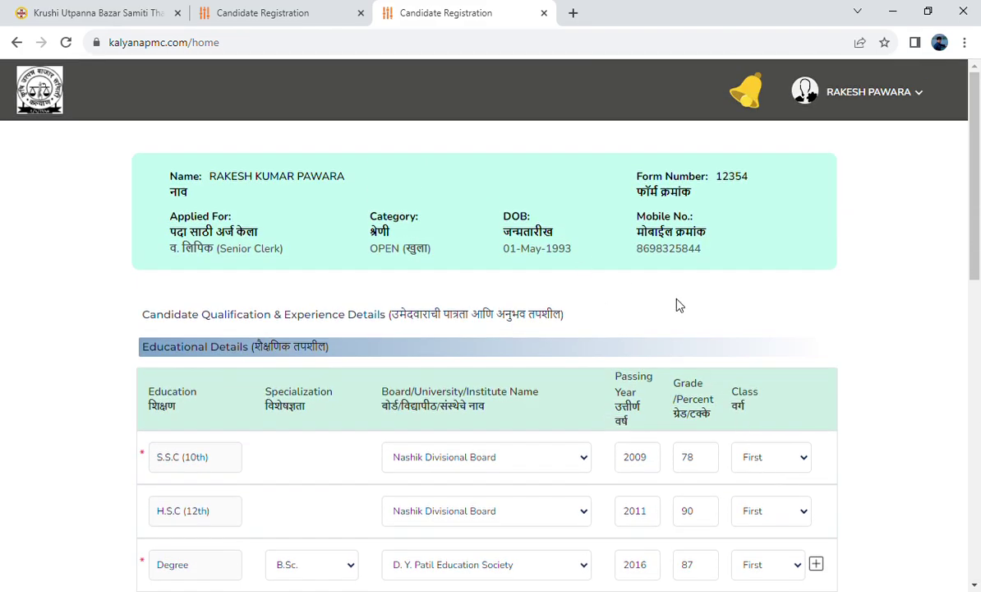
- Try again to save the completed qualification and experience form with the work experience section left empty
scroll(679, 304, down, 9)
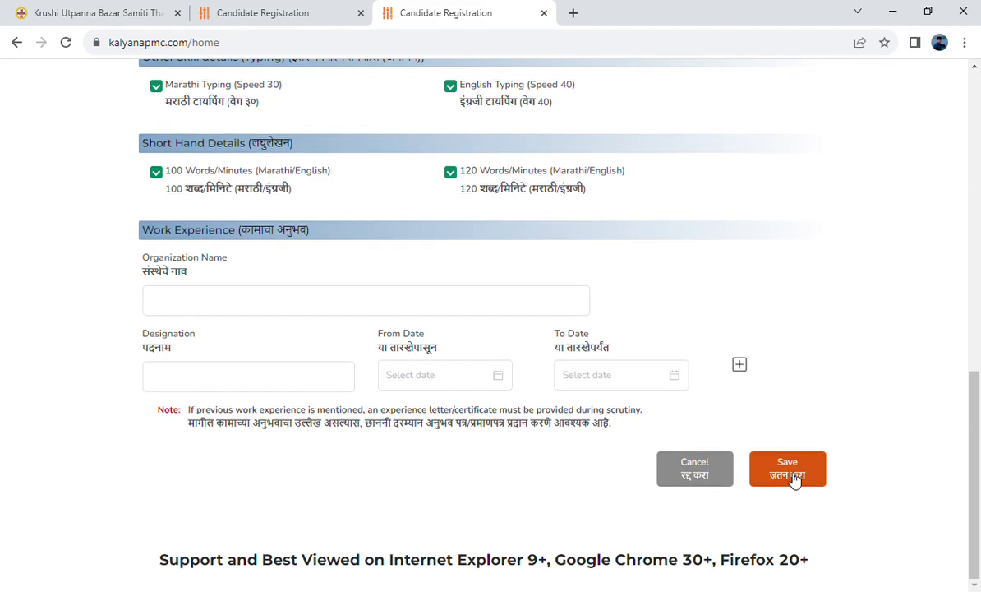
click(790, 475)
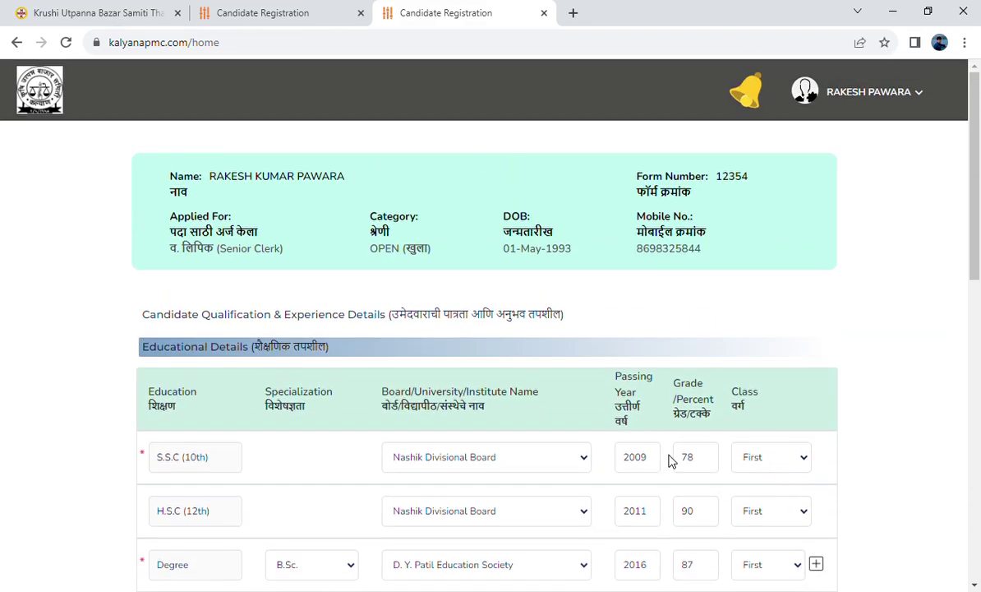
scroll(673, 460, down, 10)
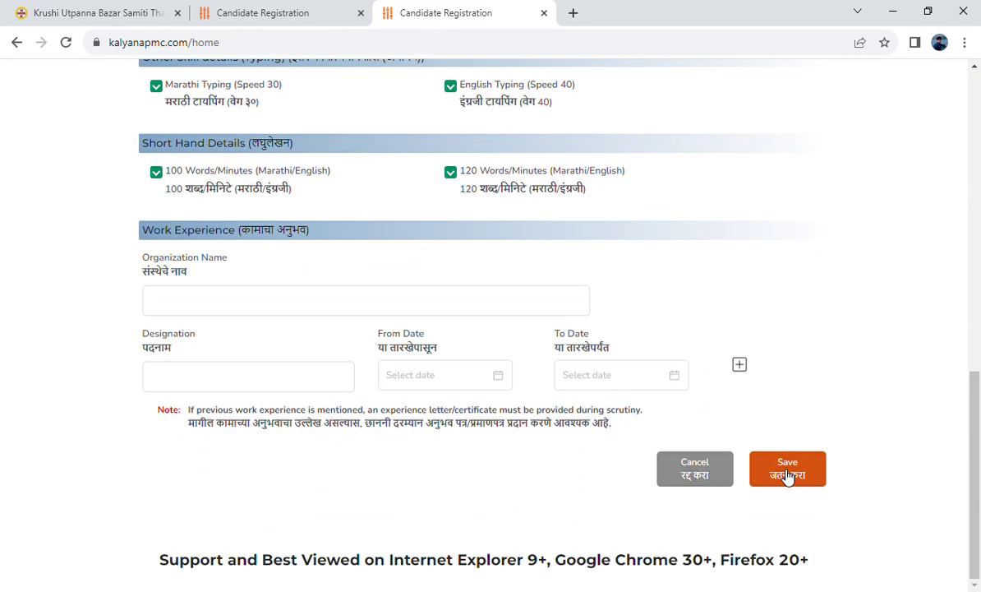
click(788, 477)
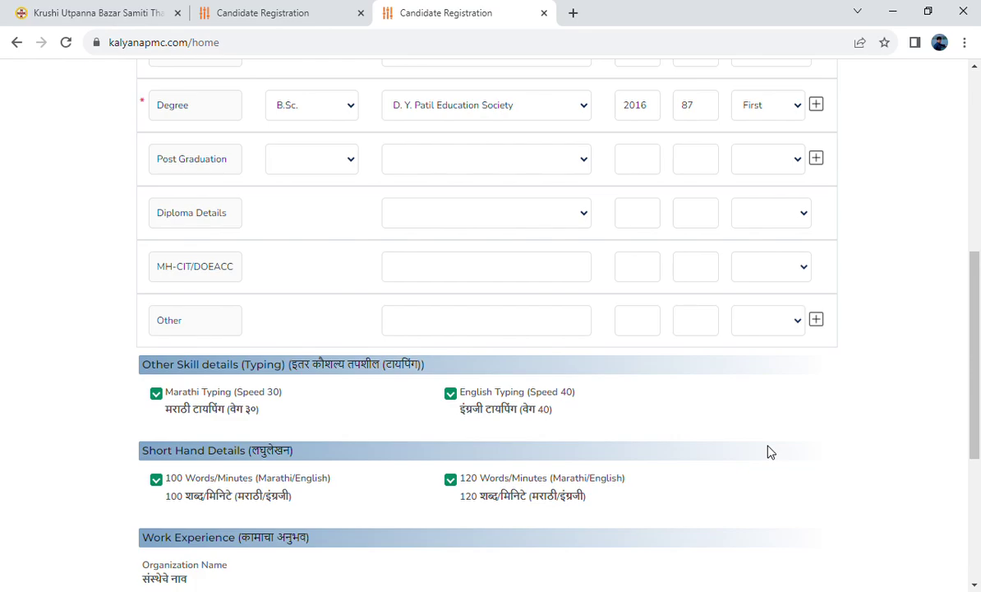
scroll(768, 451, down, 5)
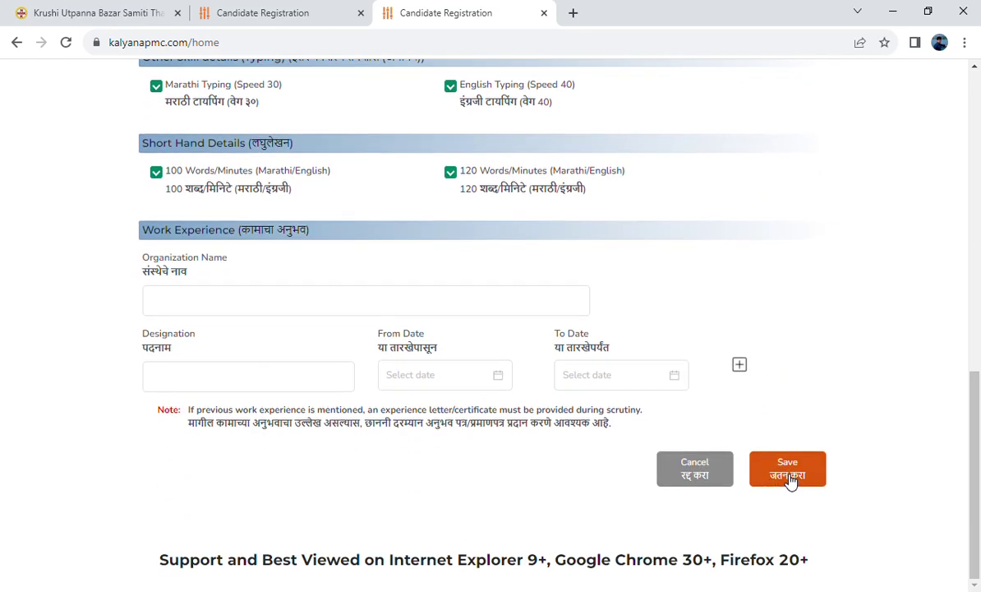
- Review the entered educational rows and typing and shorthand skills on the qualification and experience form
scroll(558, 319, up, 1)
scroll(558, 319, up, 5)
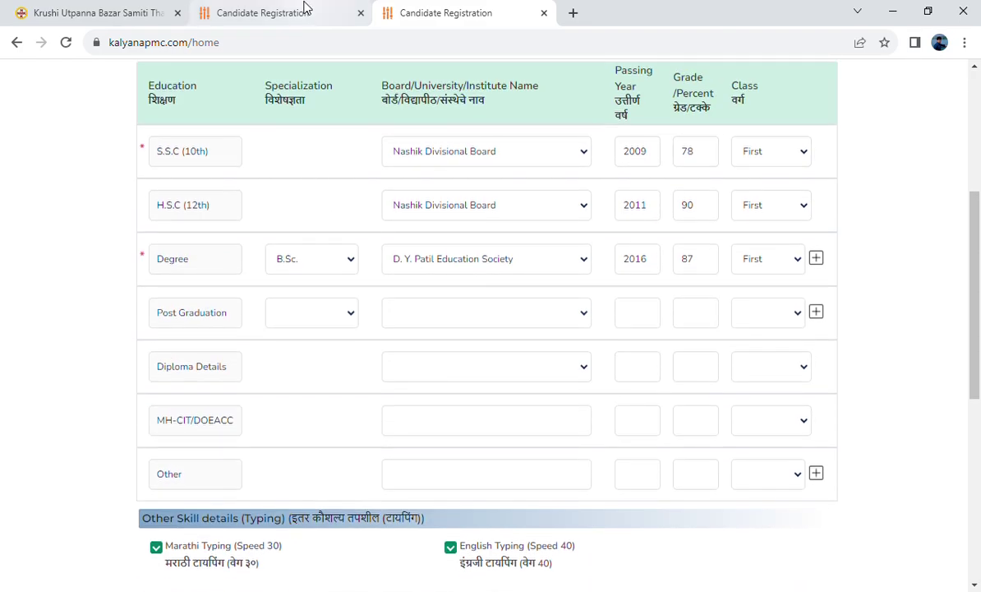
click(304, 10)
click(420, 18)
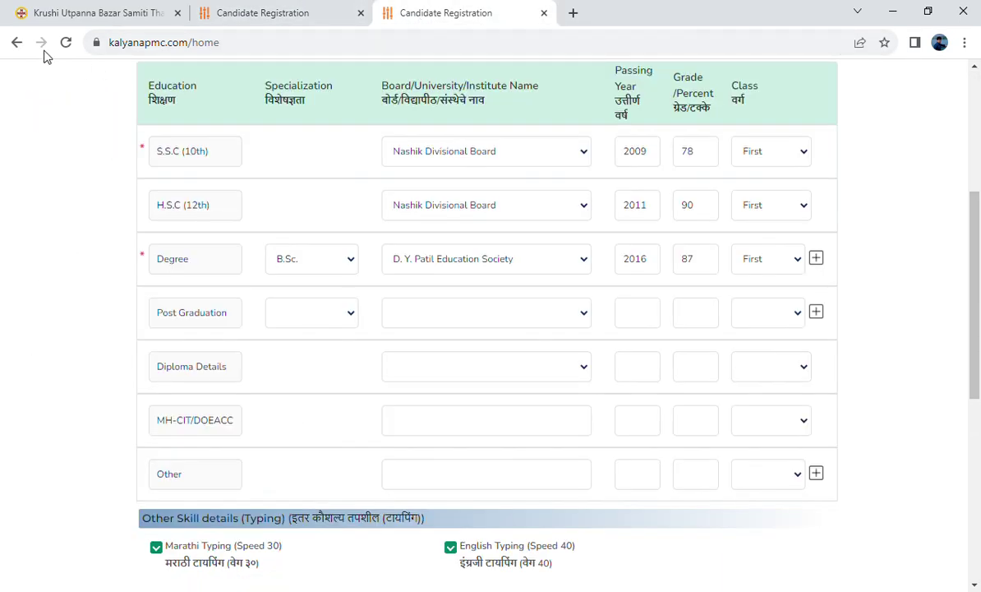
scroll(591, 166, up, 4)
scroll(595, 230, down, 5)
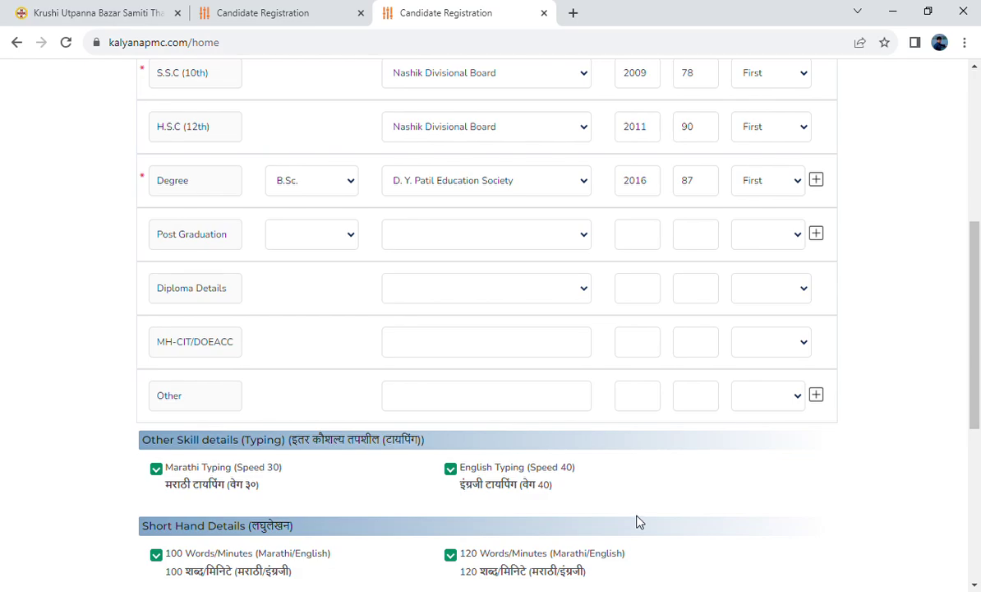
scroll(634, 518, up, 4)
- Examine the new registration form reached from the portal's login page and return to the qualification and experience form
click(292, 12)
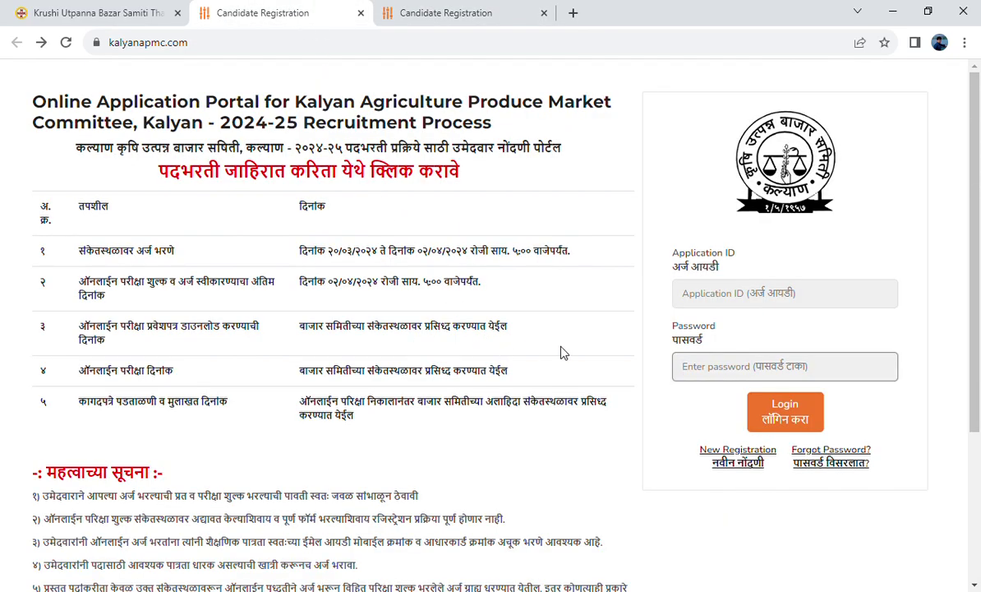
scroll(560, 350, down, 2)
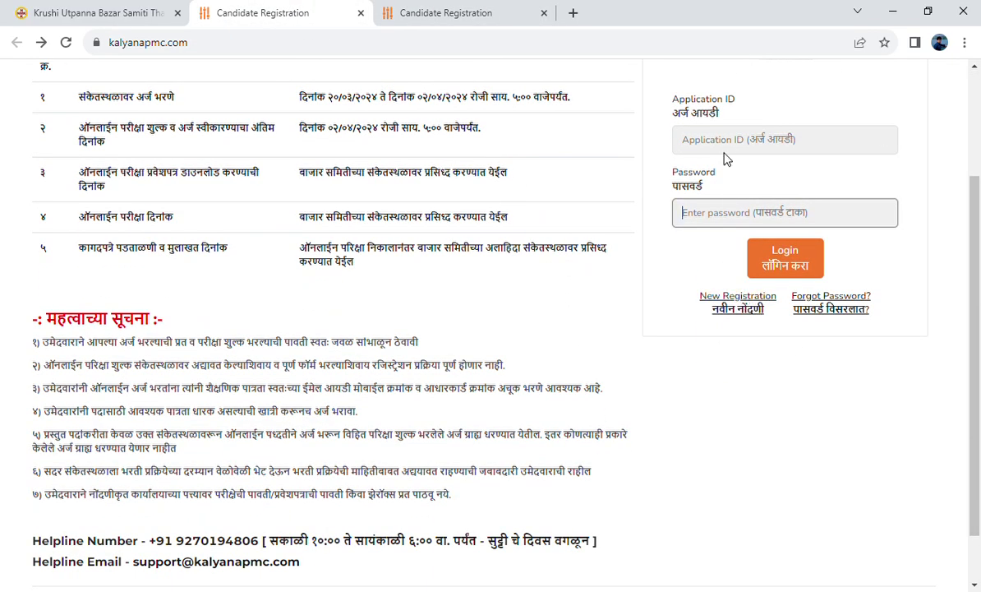
click(737, 307)
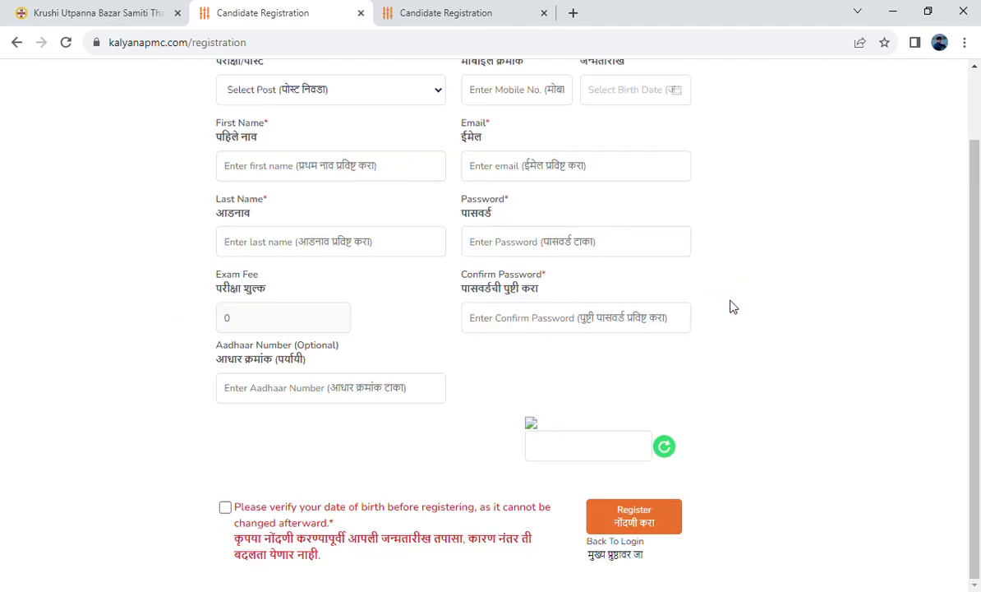
scroll(487, 261, up, 3)
scroll(485, 378, down, 2)
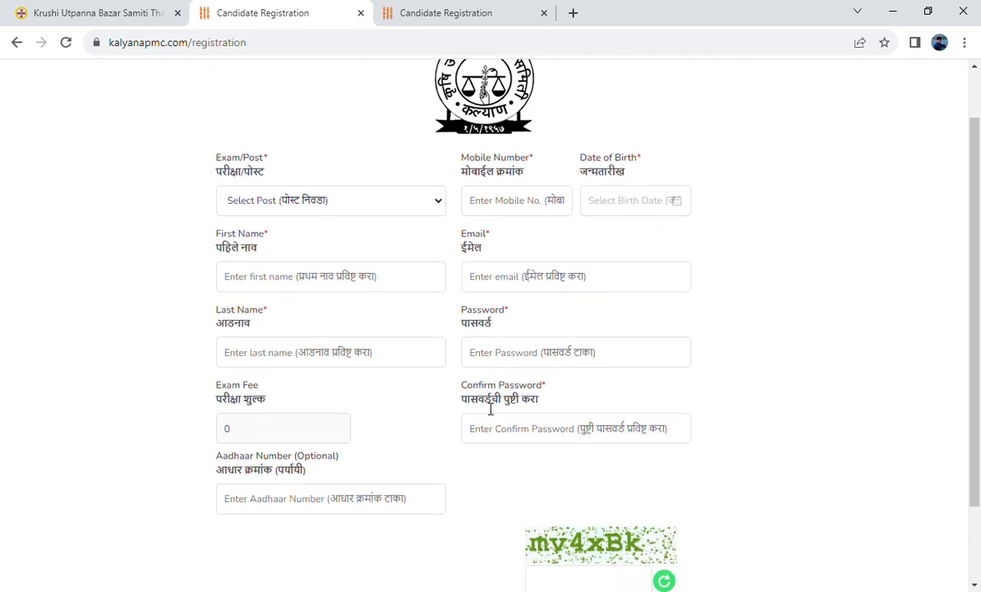
scroll(444, 246, up, 2)
click(436, 23)
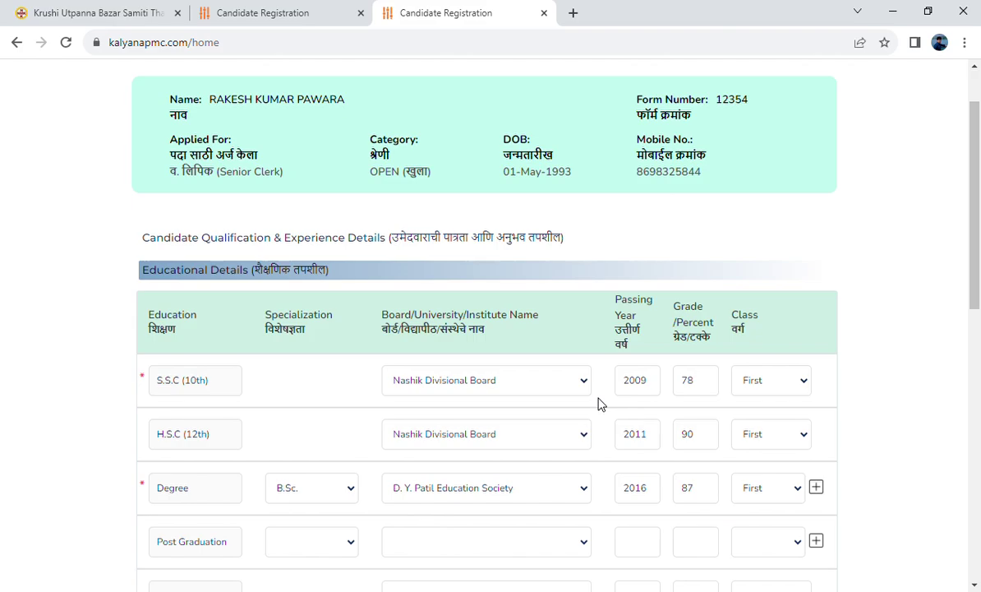
scroll(598, 404, down, 8)
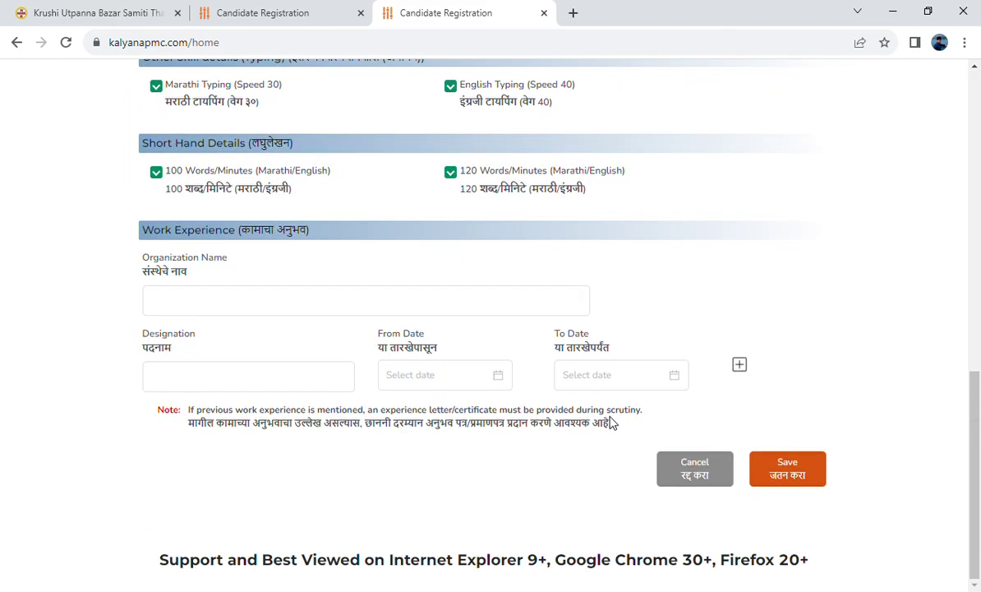